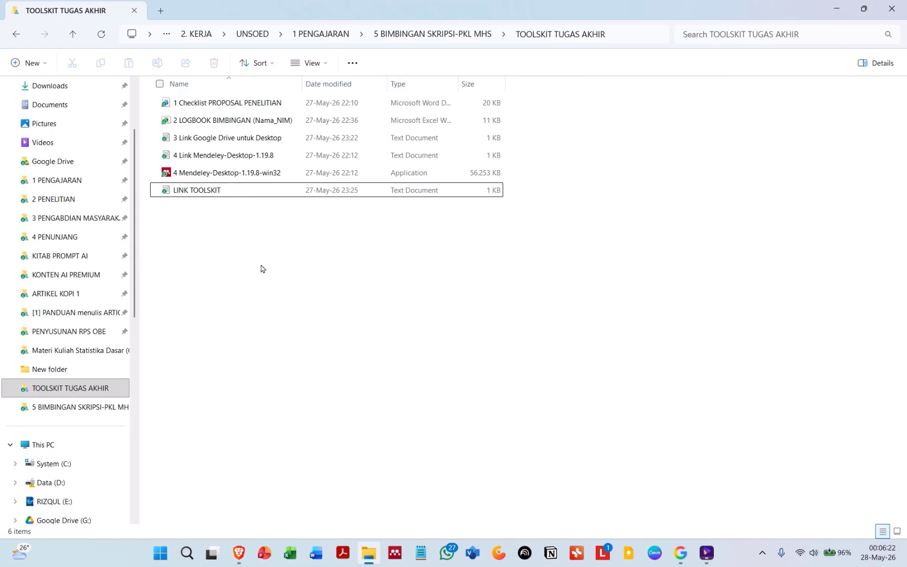
Step: Open the LINK TOOLSKIT text file, copy its Google Drive folder link and close it
{"action": "double_click", "coordinate": [212, 196]}
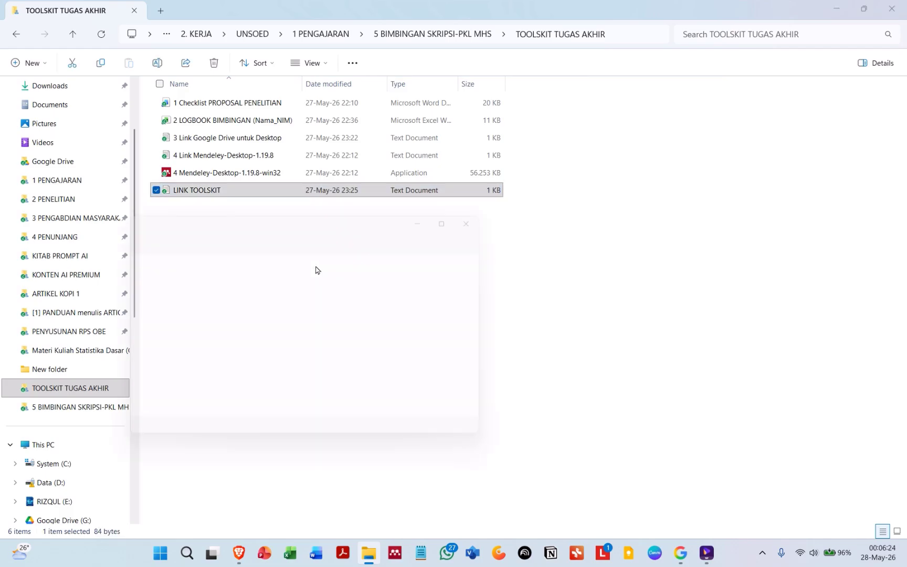
{"action": "key", "text": "ctrl+a"}
{"action": "key", "text": "ctrl+c"}
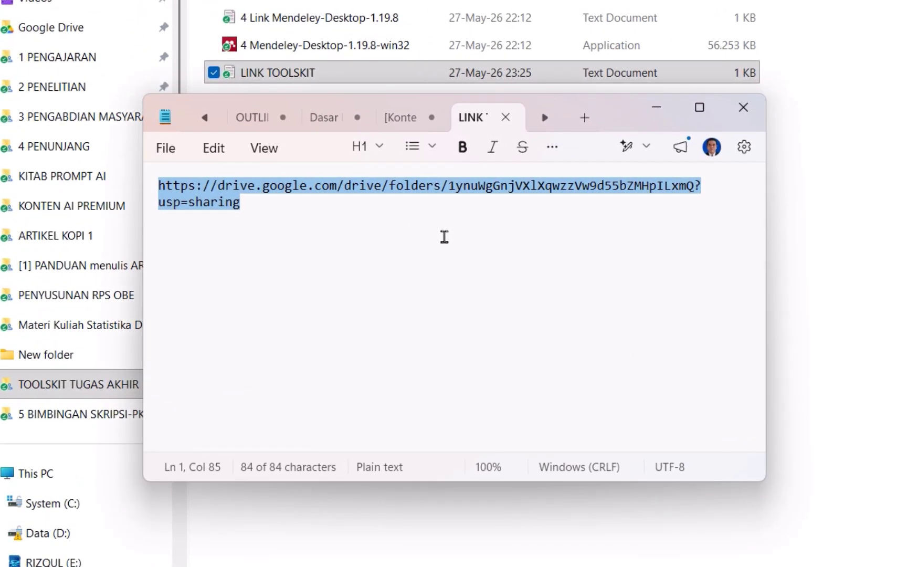
{"action": "left_click", "coordinate": [887, 312]}
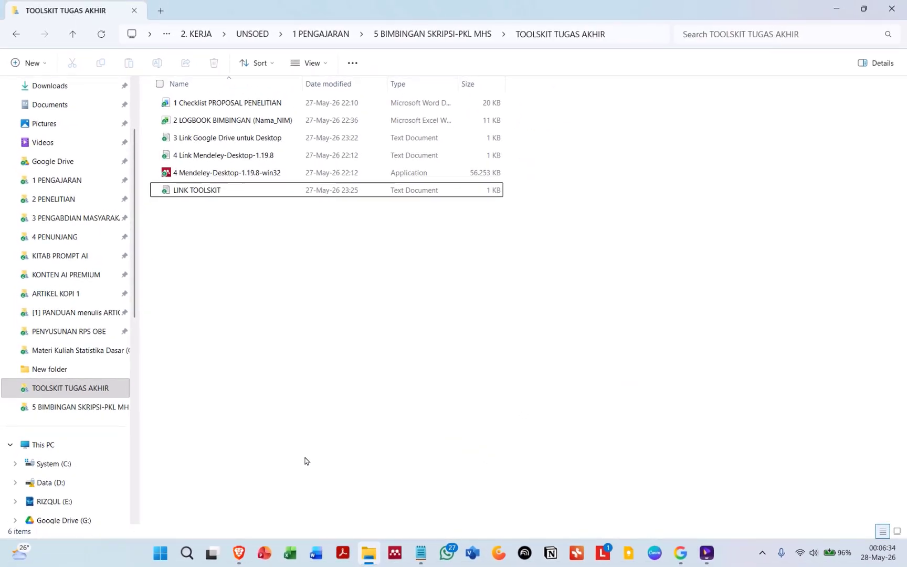
Step: Open the copied toolkit folder link in the browser
{"action": "left_click", "coordinate": [239, 553]}
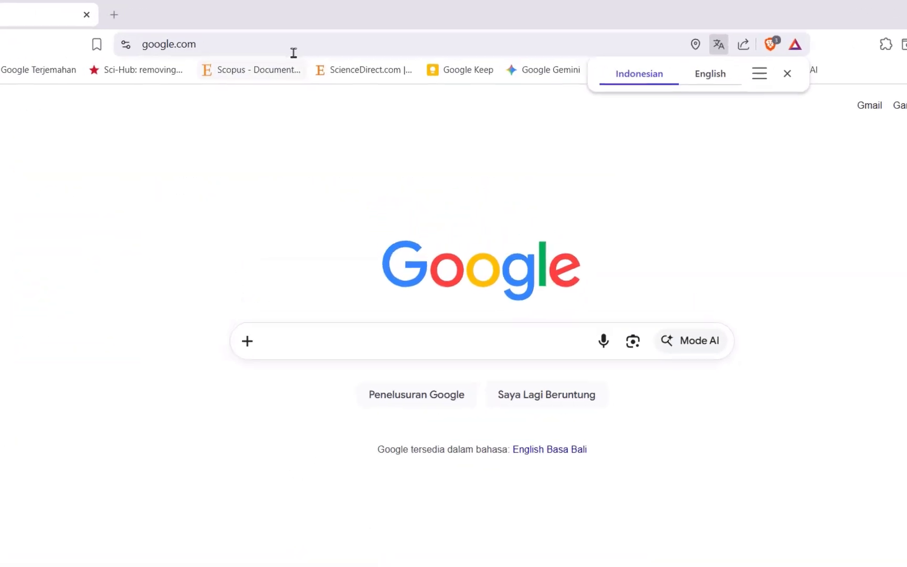
{"action": "key", "text": "ctrl+v"}
{"action": "key", "text": "Return"}
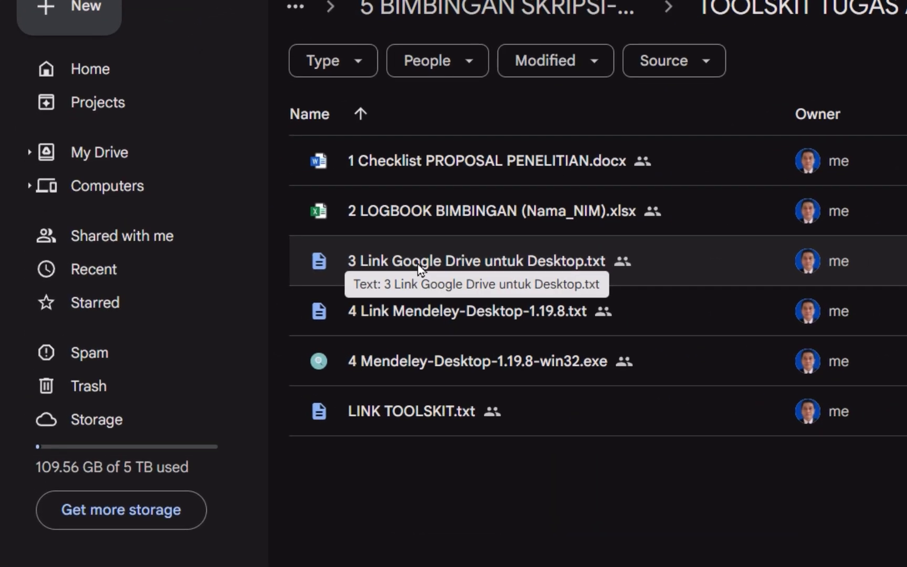
Step: Open '3 Link Google Drive untuk Desktop.txt', copy its download link and visit it in a new tab
{"action": "left_click", "coordinate": [418, 268]}
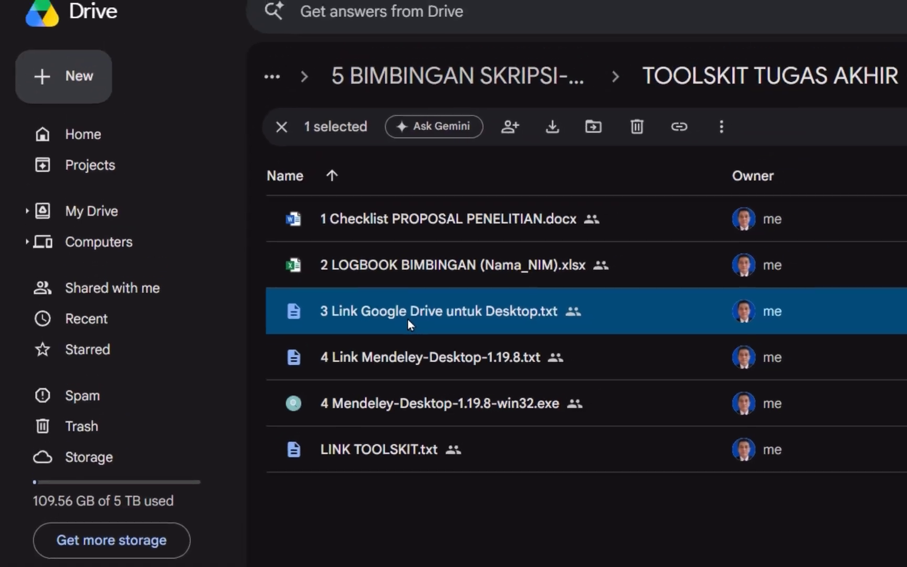
{"action": "double_click", "coordinate": [442, 270]}
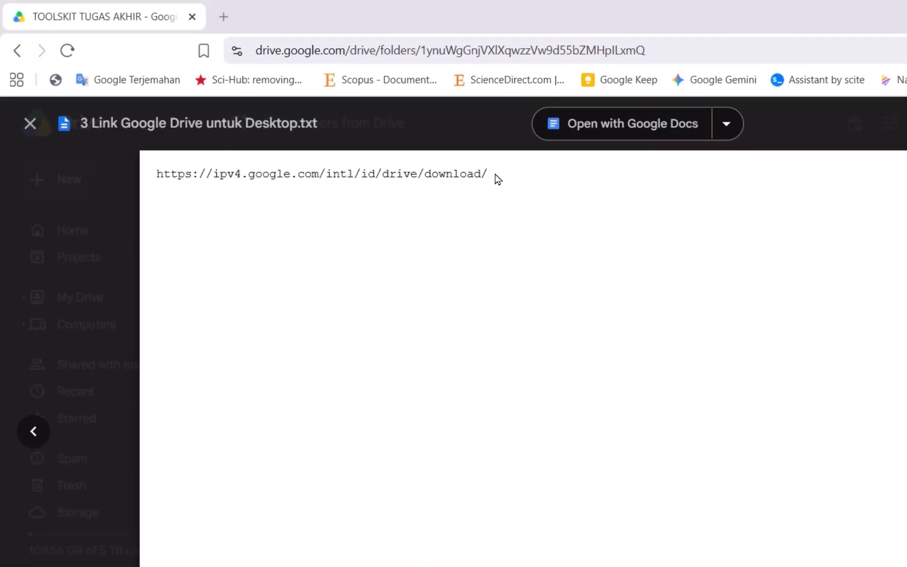
{"action": "left_click_drag", "start_coordinate": [496, 177], "coordinate": [155, 191]}
{"action": "key", "text": "ctrl+c"}
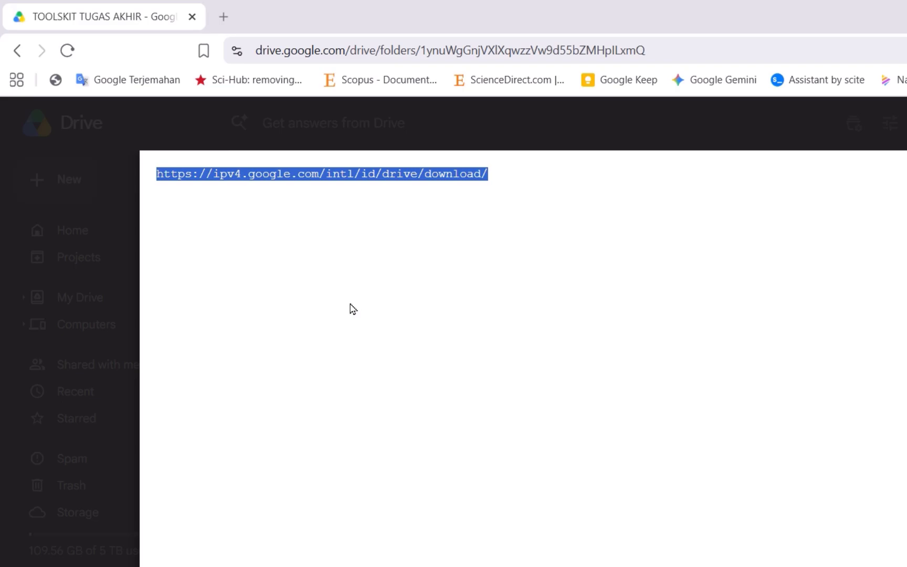
{"action": "left_click", "coordinate": [224, 21]}
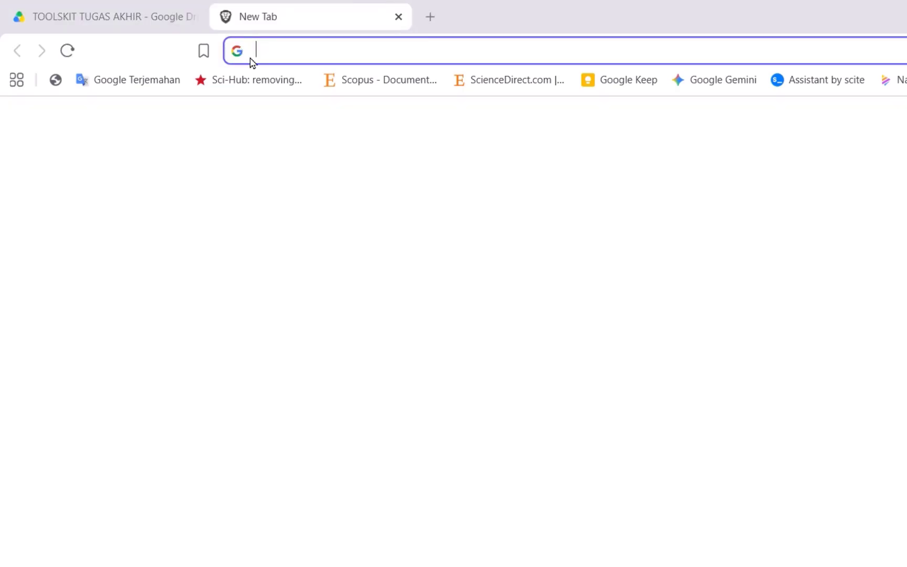
{"action": "key", "text": "ctrl+v"}
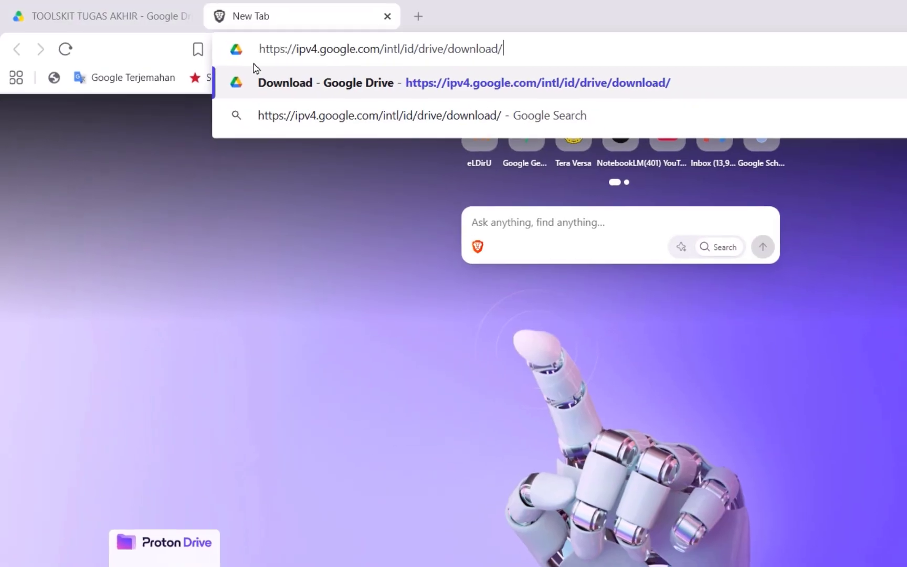
{"action": "key", "text": "Return"}
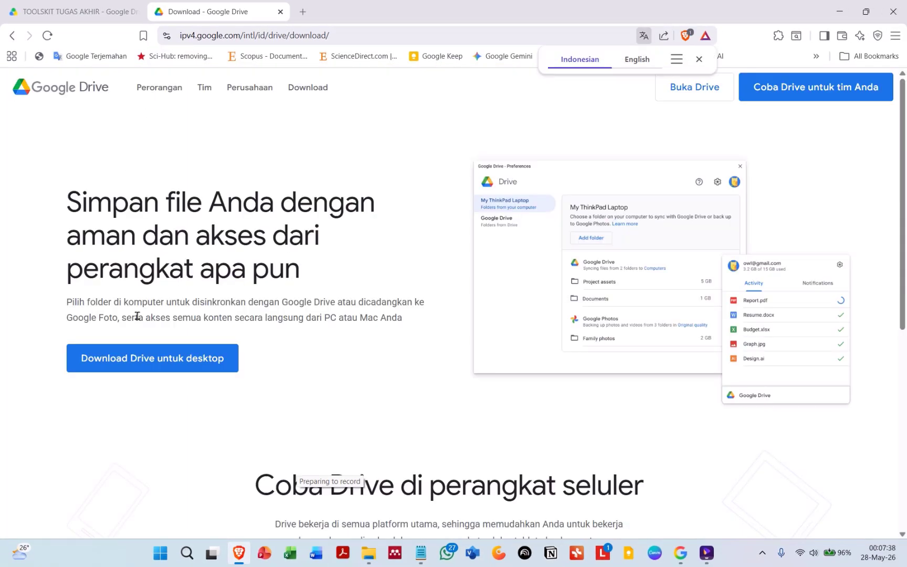
Step: Download the Google Drive for desktop installer, starting it in the download manager
{"action": "scroll", "coordinate": [112, 418], "scroll_direction": "down", "scroll_amount": 1}
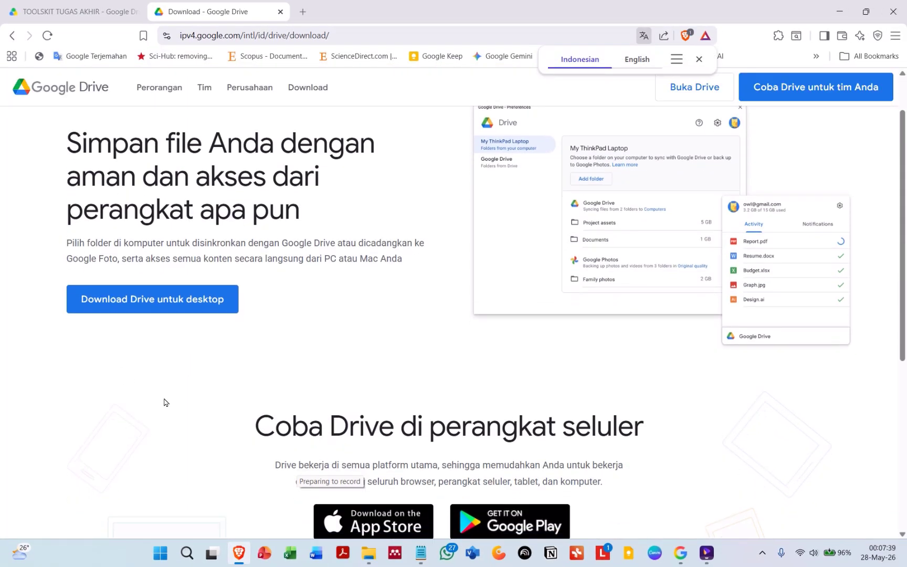
{"action": "left_click", "coordinate": [174, 312]}
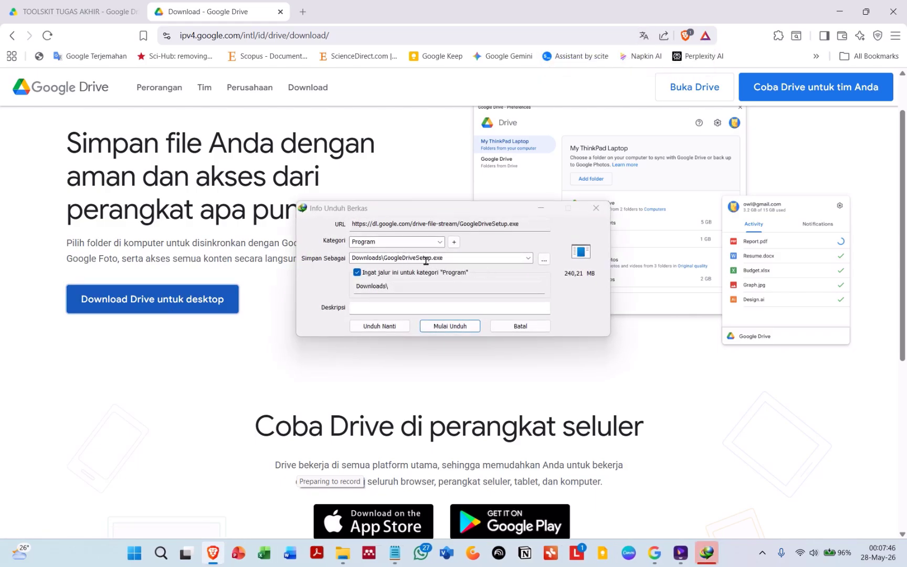
{"action": "left_click", "coordinate": [465, 327]}
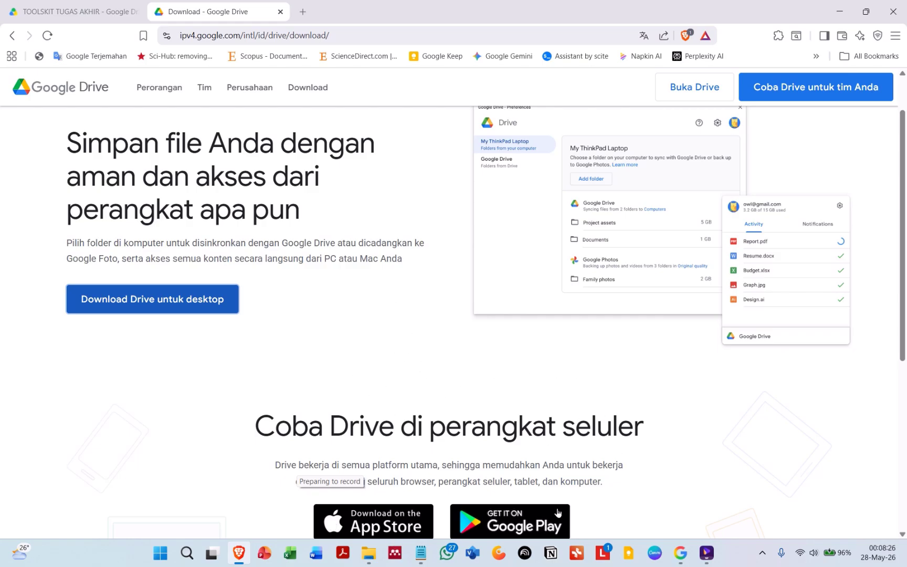
Step: Run the downloaded GoogleDriveSetup.exe from the download manager's file properties
{"action": "left_click", "coordinate": [762, 552]}
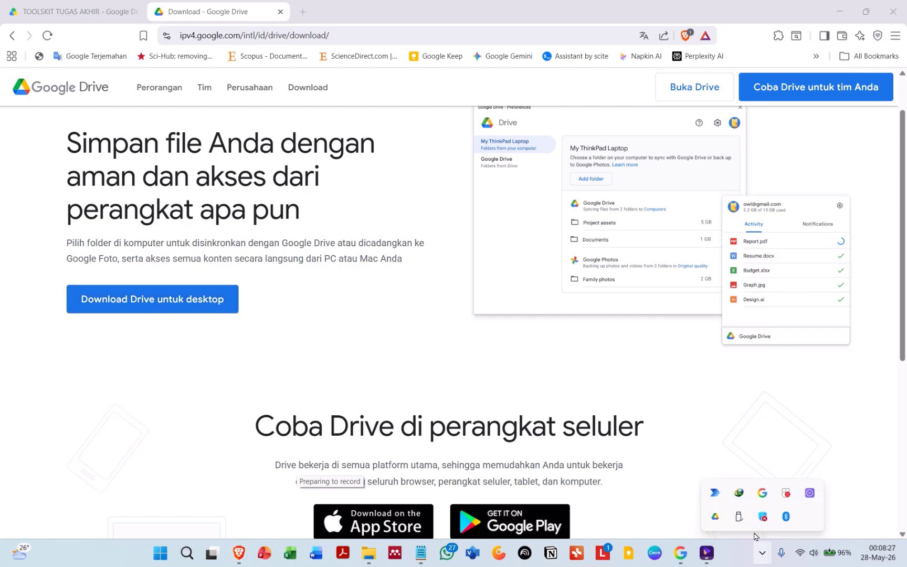
{"action": "left_click", "coordinate": [740, 496]}
{"action": "double_click", "coordinate": [358, 271]}
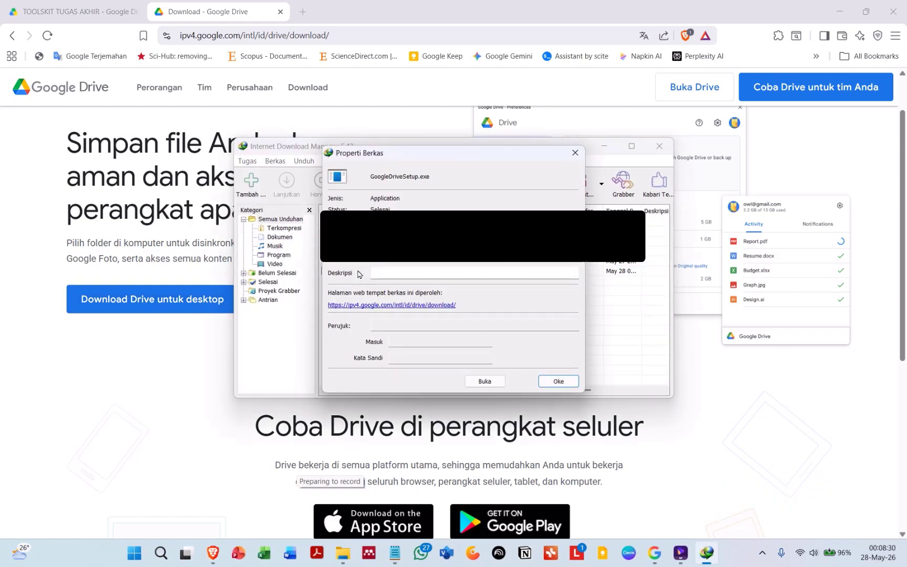
{"action": "left_click", "coordinate": [490, 383]}
{"action": "left_click", "coordinate": [490, 383]}
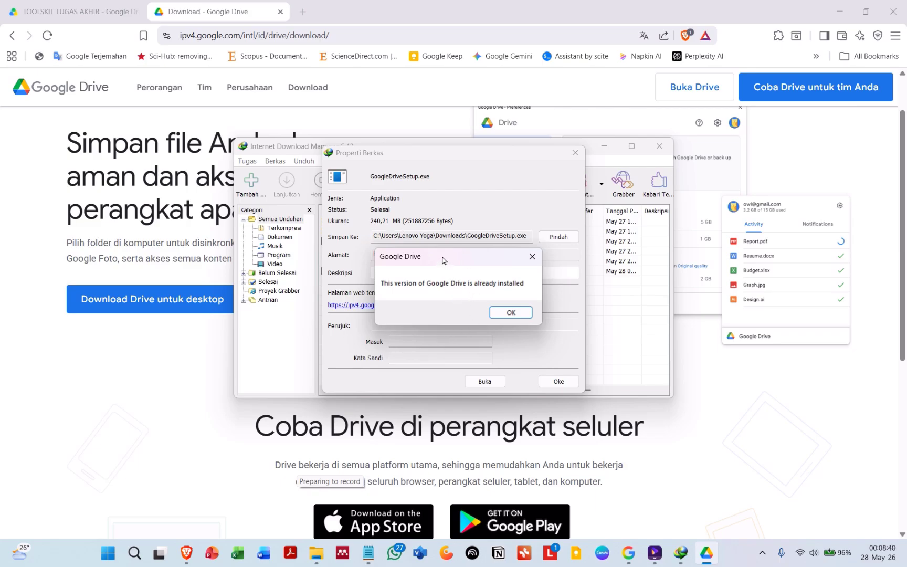
{"action": "left_click_drag", "start_coordinate": [446, 261], "coordinate": [394, 217]}
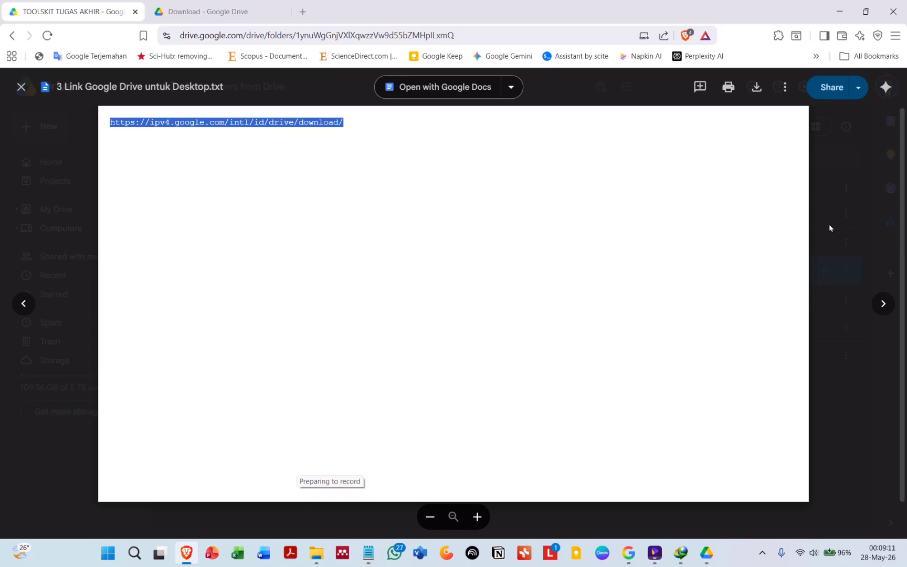
Step: Open '4 Link Mendeley-Desktop-1.19.8.txt' in the Drive folder, copy its installer link and visit it in a new tab
{"action": "left_click", "coordinate": [830, 226]}
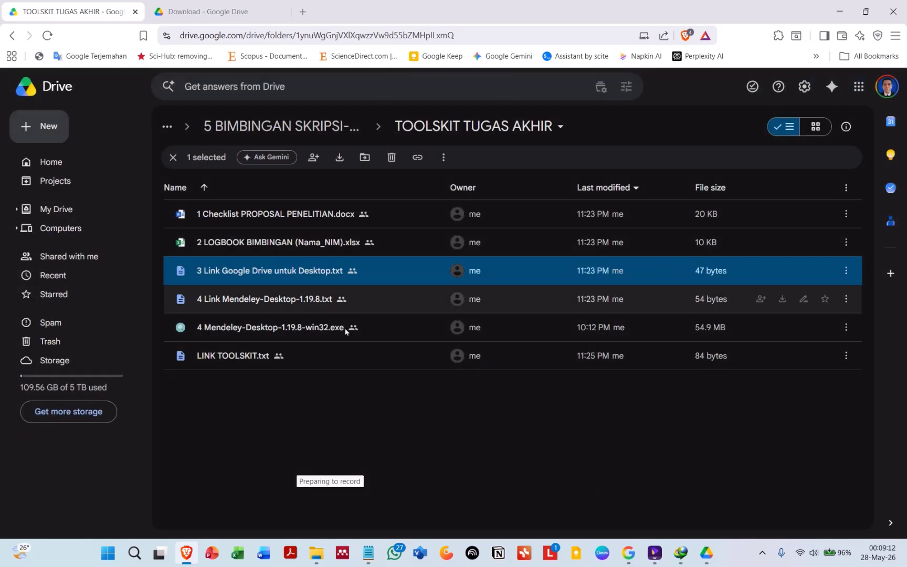
{"action": "left_click", "coordinate": [246, 302]}
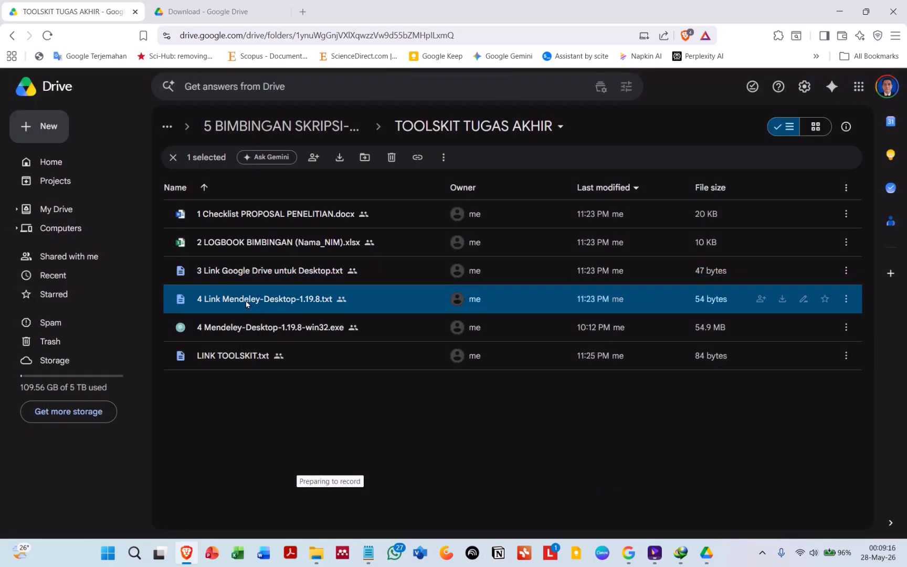
{"action": "double_click", "coordinate": [246, 299]}
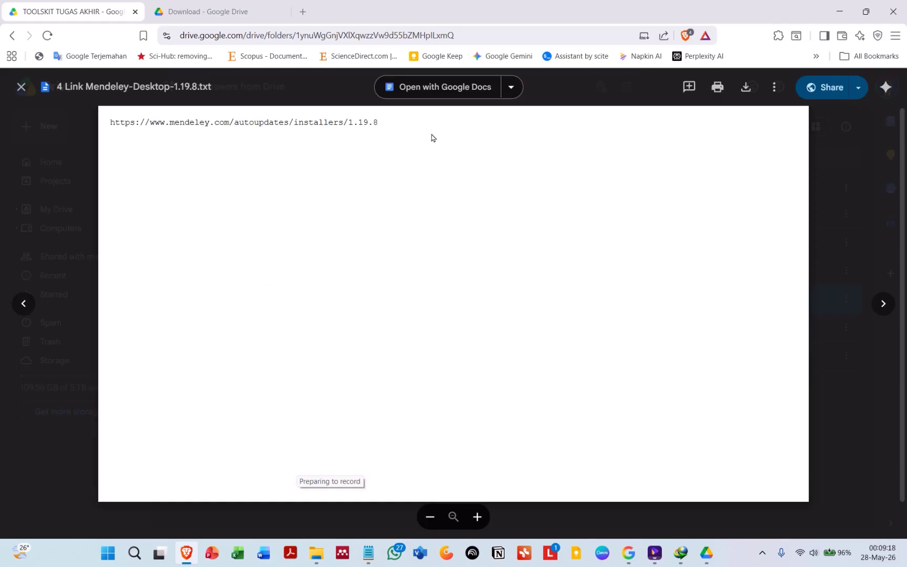
{"action": "left_click_drag", "start_coordinate": [385, 126], "coordinate": [79, 162]}
{"action": "key", "text": "ctrl+c"}
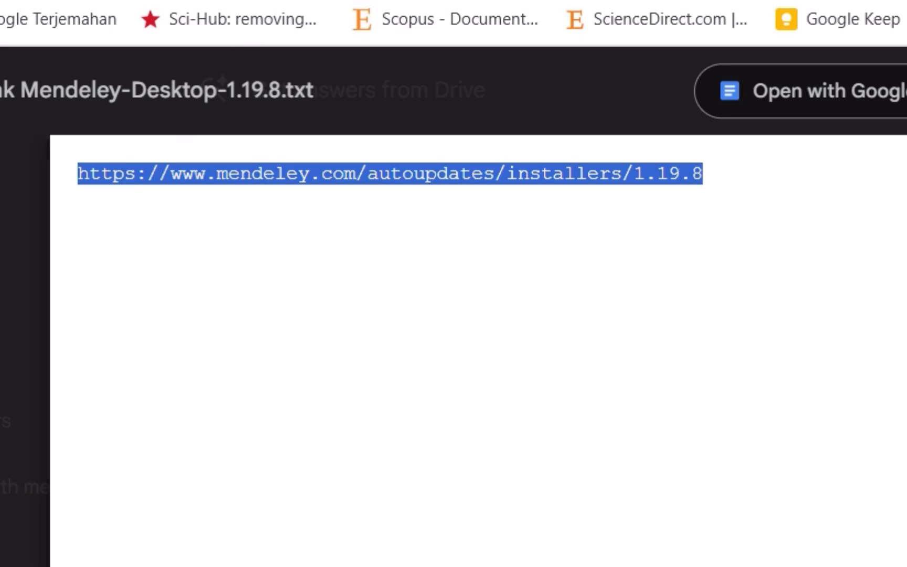
{"action": "key", "text": "ctrl+t"}
{"action": "key", "text": "ctrl+v"}
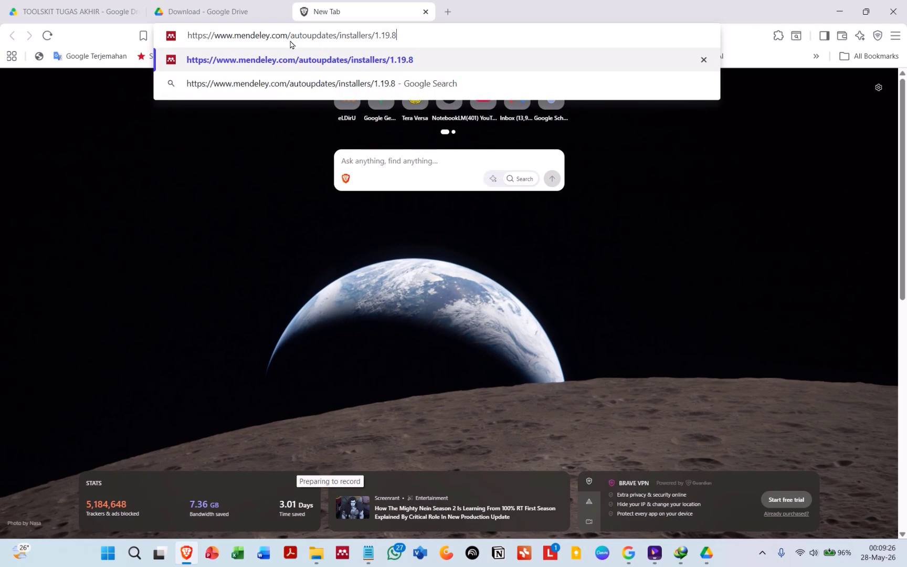
{"action": "key", "text": "Return"}
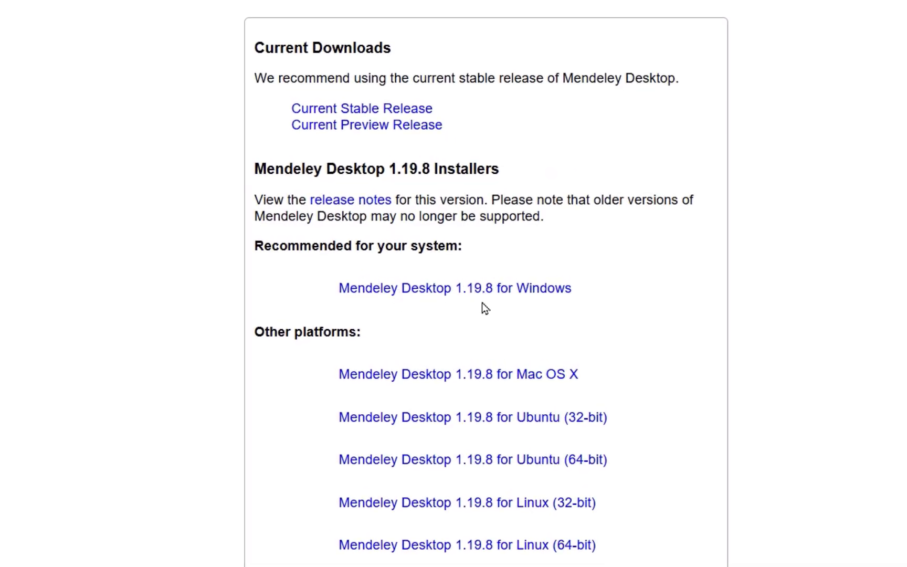
Step: Try to download Mendeley Desktop 1.19.8 for Windows
{"action": "left_click", "coordinate": [515, 298]}
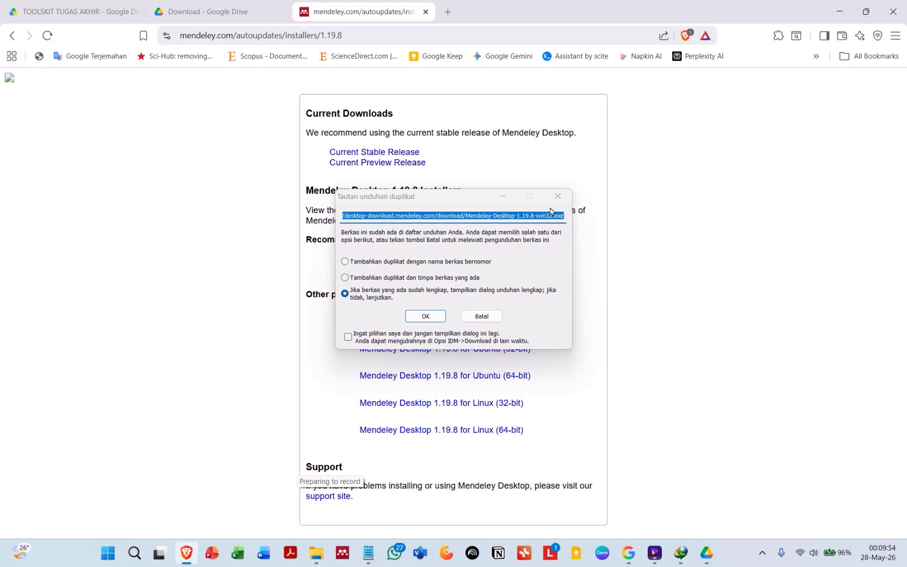
{"action": "left_click", "coordinate": [558, 196]}
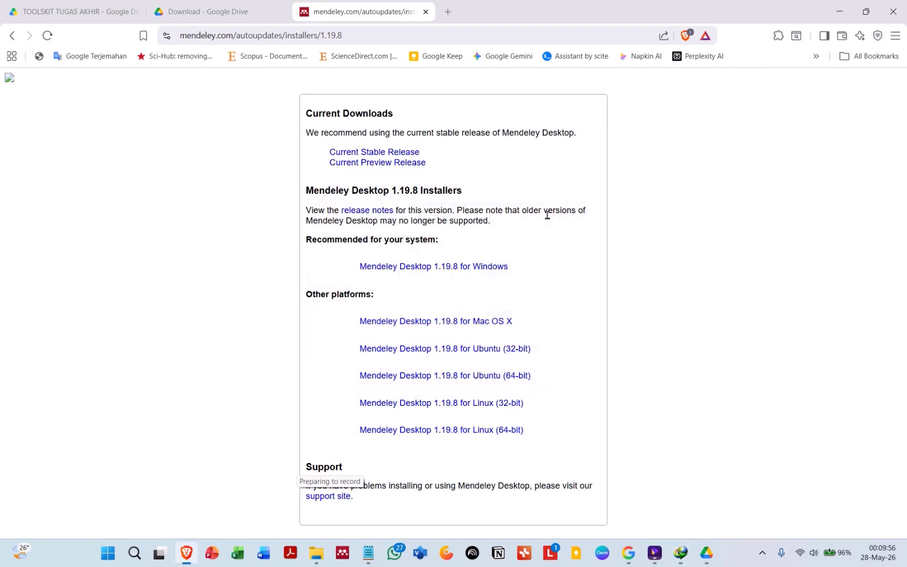
Step: Close the Mendeley link preview and select the 4 Mendeley-Desktop-1.19.8-win32.exe file in the Drive folder
{"action": "left_click", "coordinate": [78, 11]}
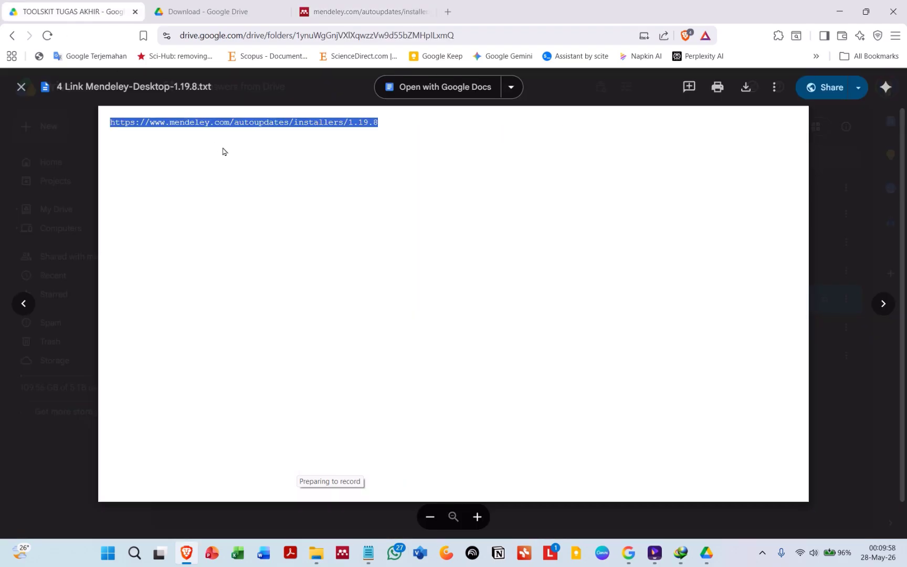
{"action": "key", "text": "Escape"}
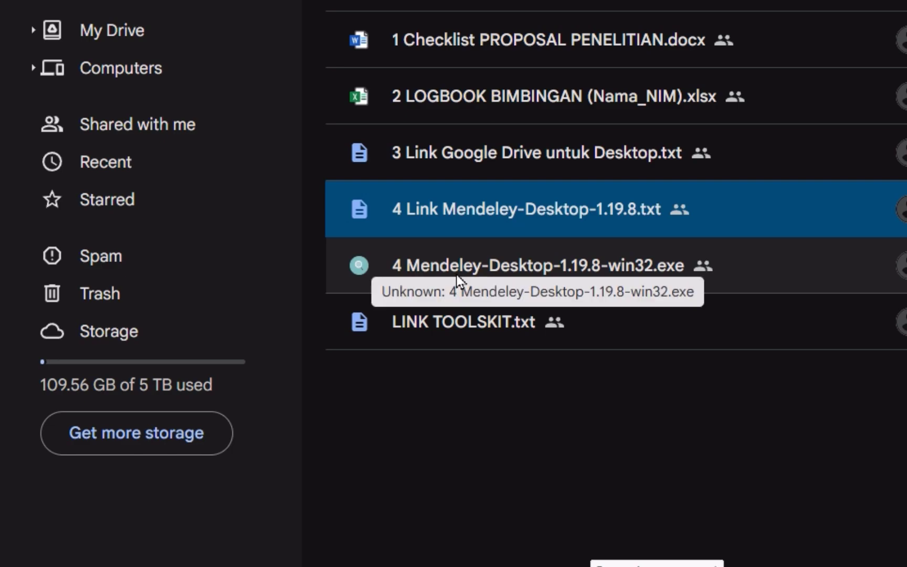
{"action": "left_click", "coordinate": [477, 270]}
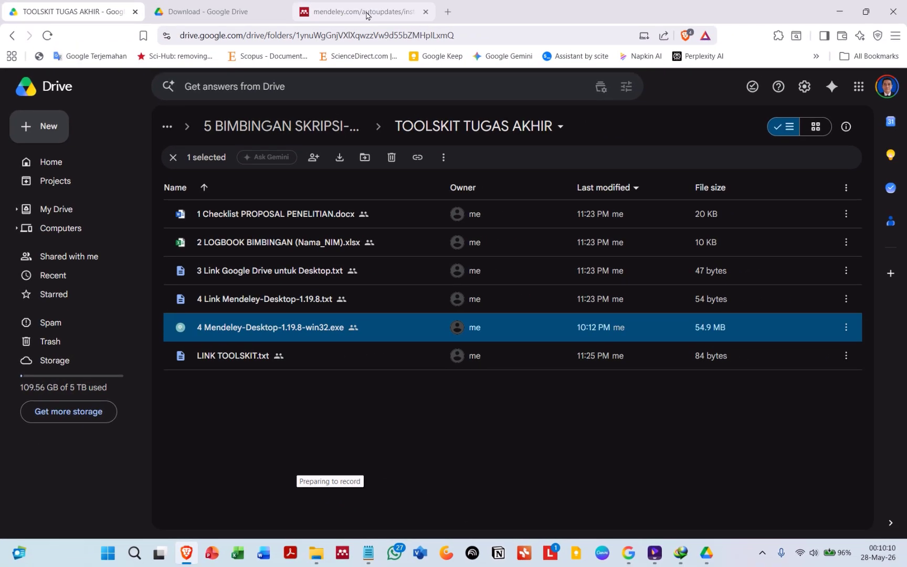
{"action": "left_click", "coordinate": [360, 13]}
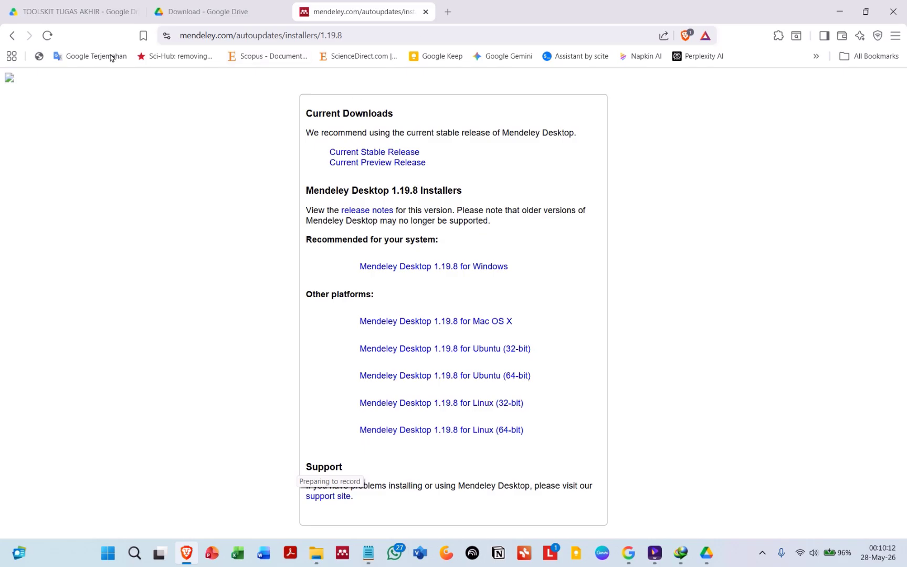
{"action": "left_click", "coordinate": [83, 14]}
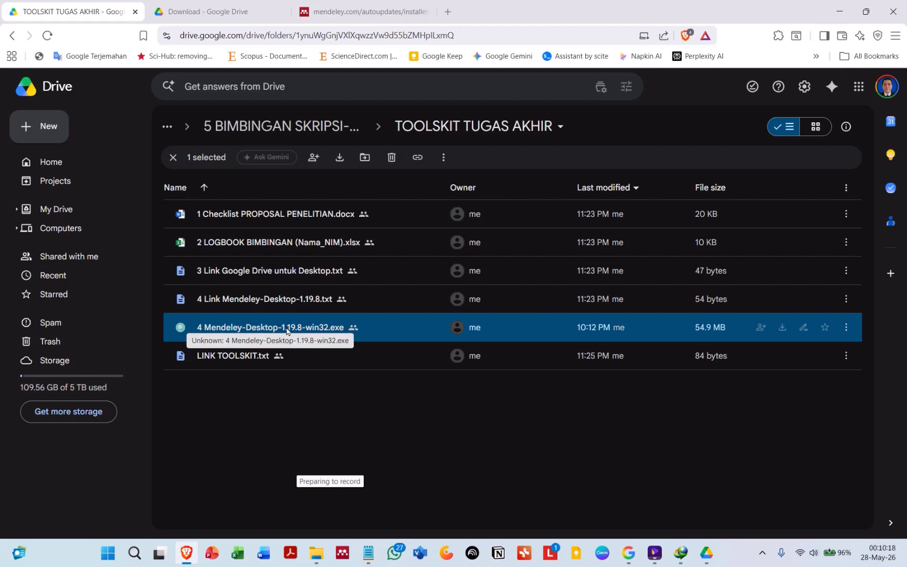
Step: Download 4 Mendeley-Desktop-1.19.8-win32.exe from Drive, then switch to the local toolkit folder in File Explorer
{"action": "double_click", "coordinate": [258, 327]}
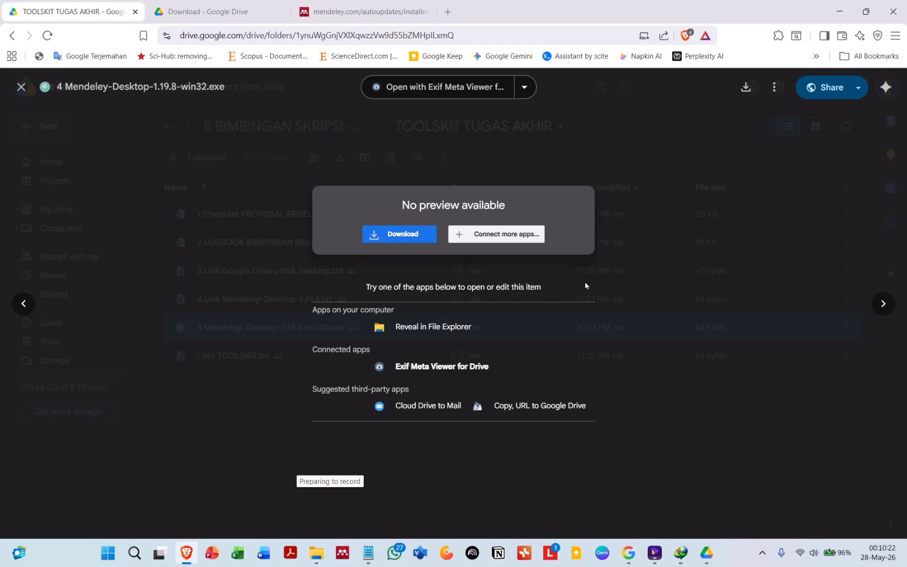
{"action": "left_click", "coordinate": [400, 234]}
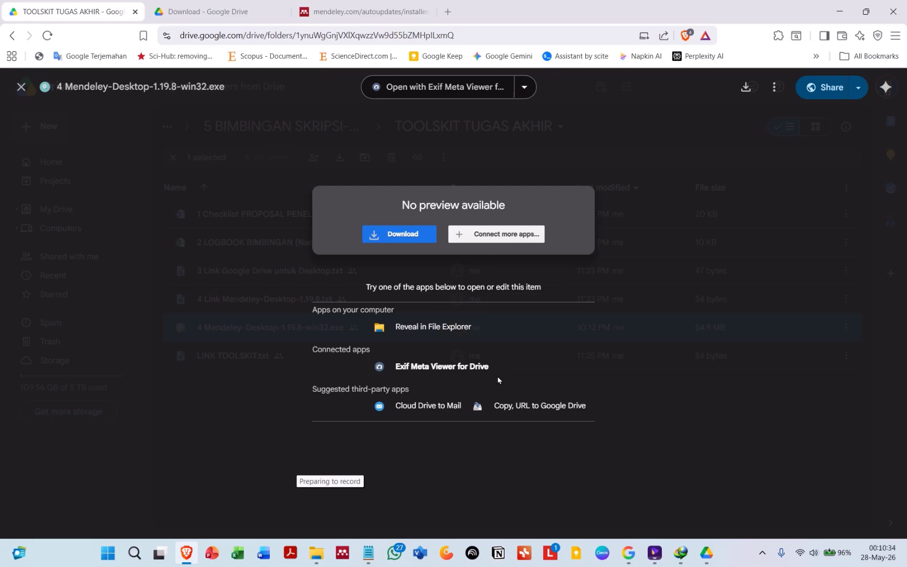
{"action": "left_click", "coordinate": [496, 490]}
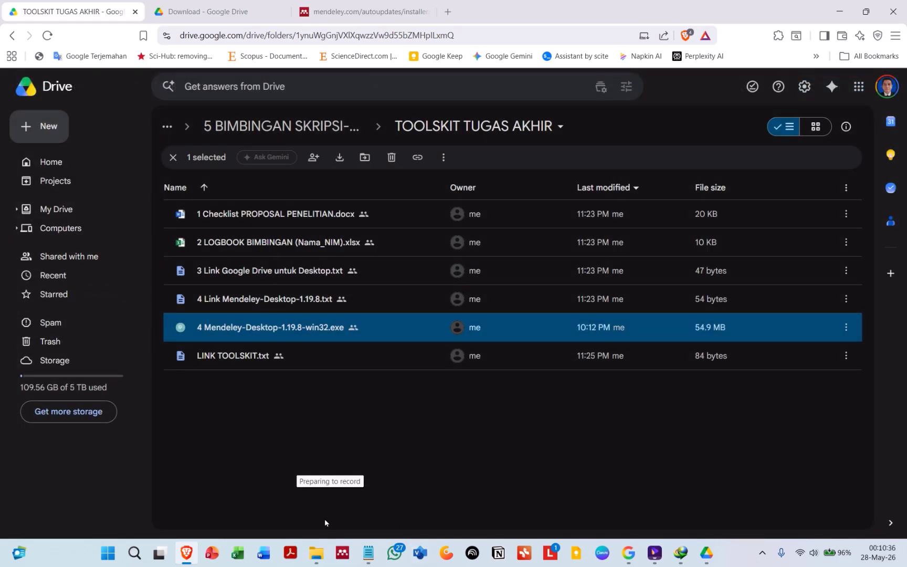
{"action": "left_click", "coordinate": [316, 552]}
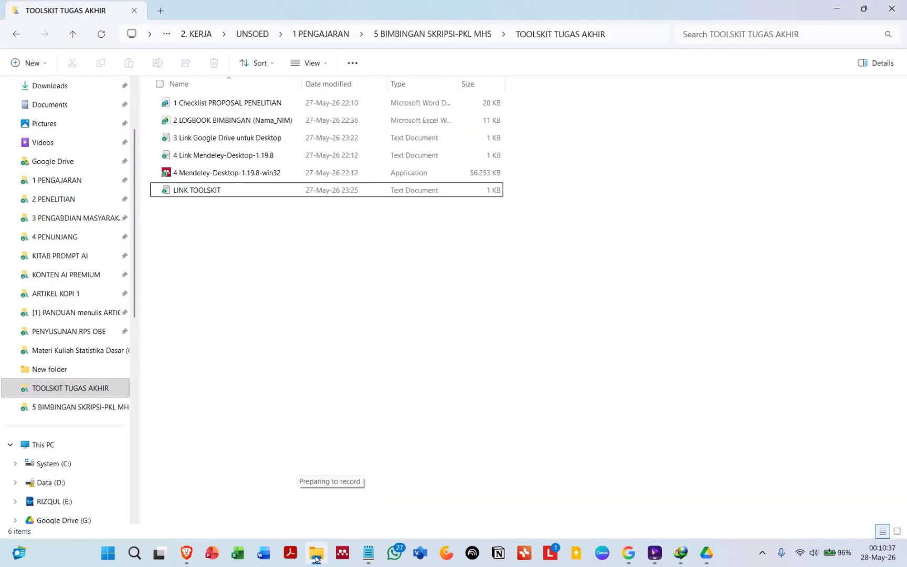
Step: Run the Mendeley Desktop 1.19.8 installer and quit the setup wizard at the Start Menu folder page
{"action": "left_click", "coordinate": [202, 174]}
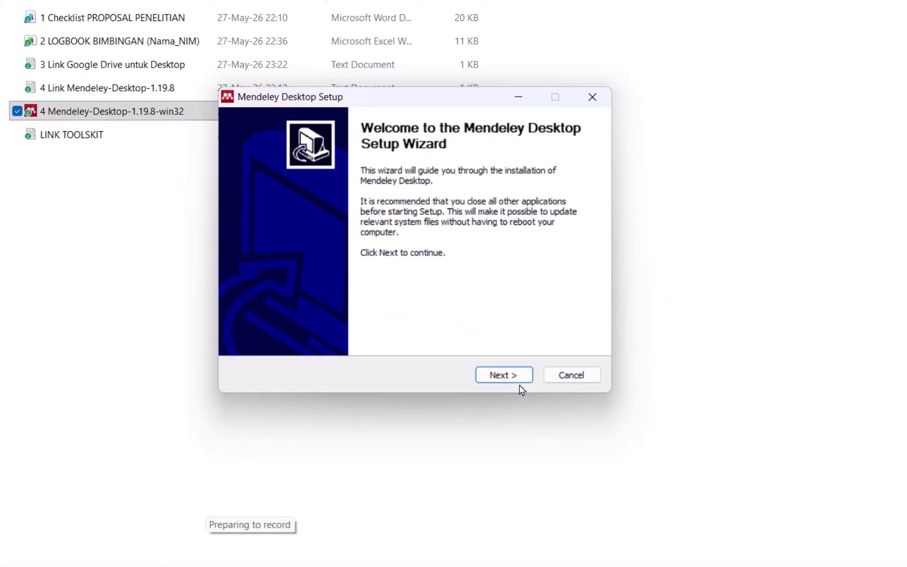
{"action": "left_click", "coordinate": [517, 382]}
{"action": "left_click", "coordinate": [508, 379]}
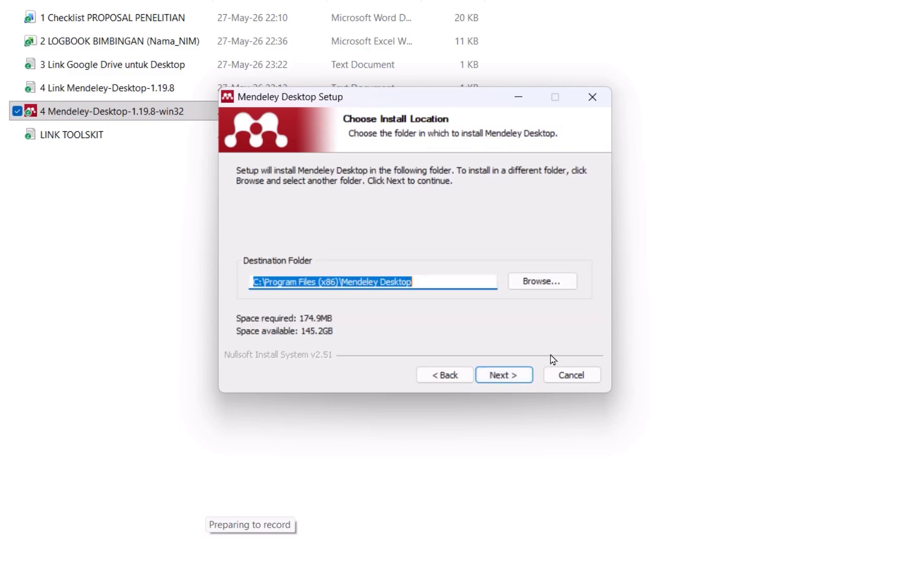
{"action": "left_click", "coordinate": [521, 376]}
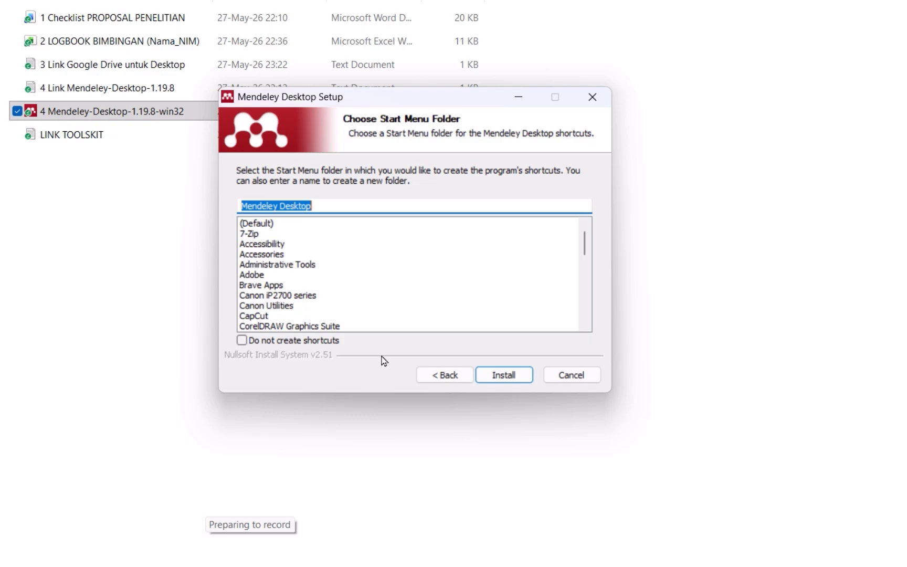
{"action": "left_click", "coordinate": [566, 379]}
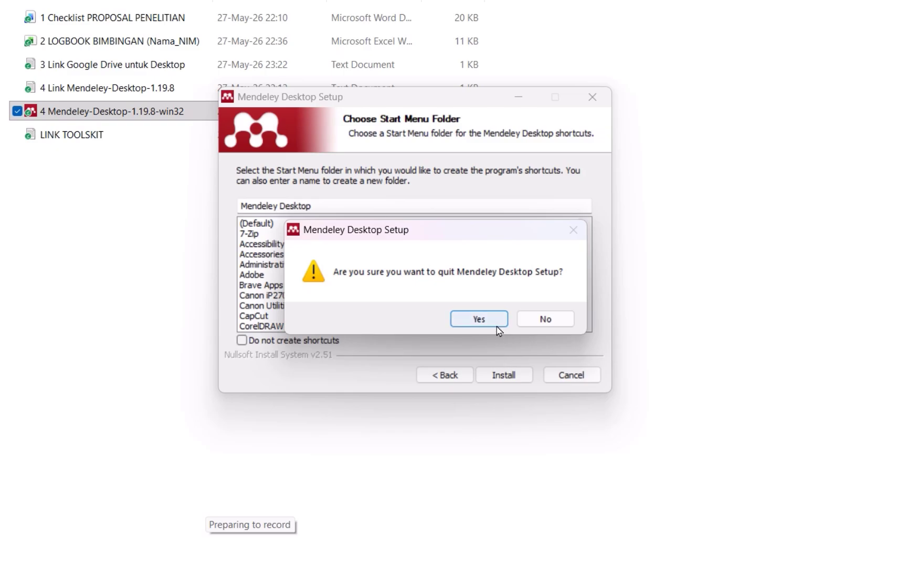
{"action": "left_click", "coordinate": [497, 325]}
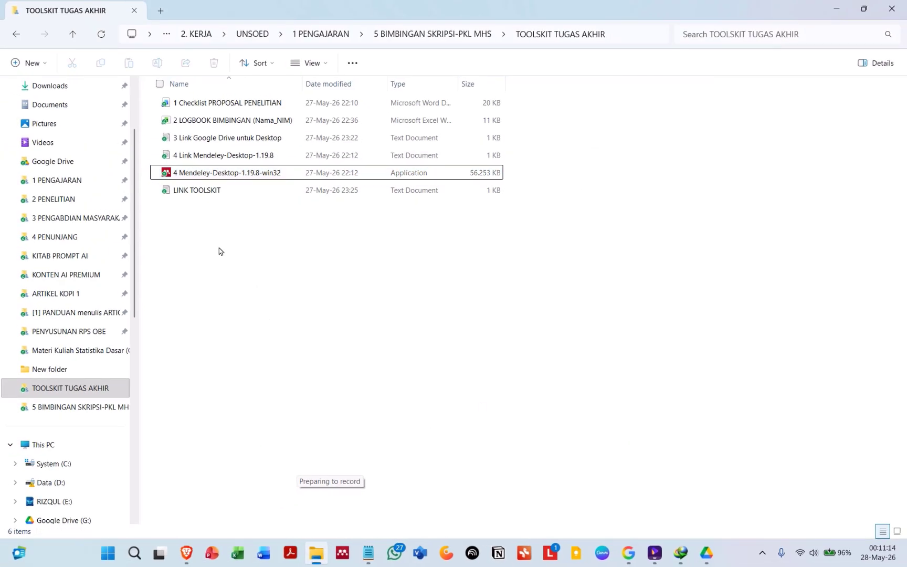
Step: Open the already installed Mendeley Desktop, maximize its window and browse the library's document list
{"action": "left_click", "coordinate": [207, 177]}
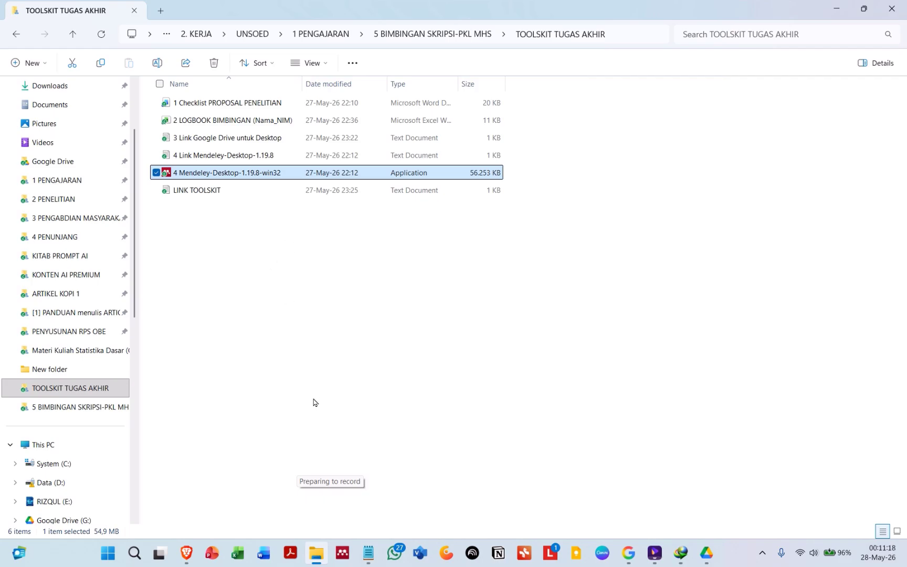
{"action": "left_click", "coordinate": [310, 380]}
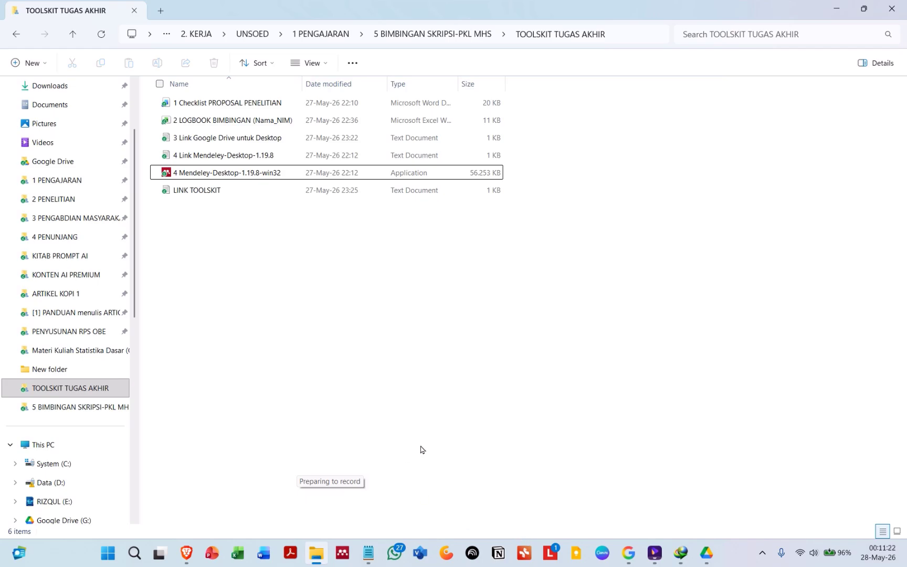
{"action": "left_click", "coordinate": [347, 549]}
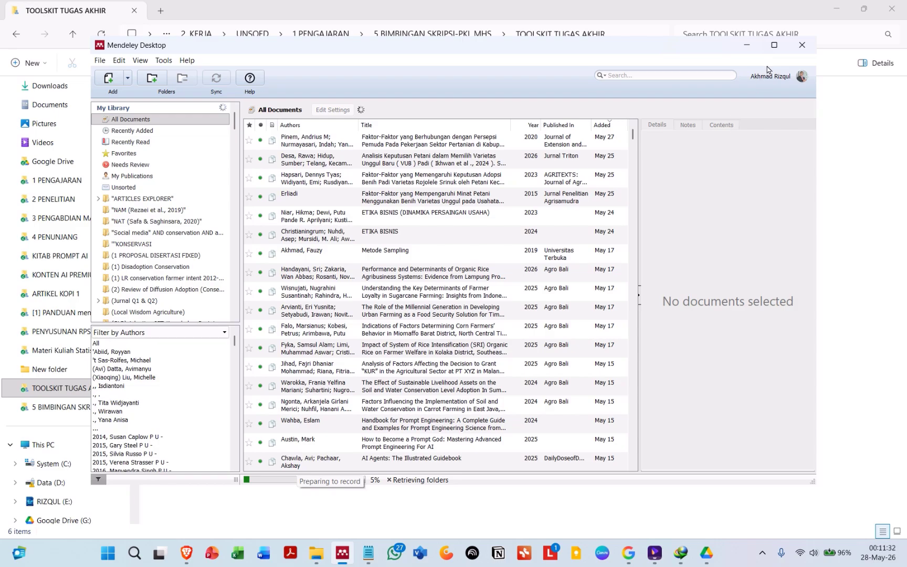
{"action": "left_click", "coordinate": [774, 46]}
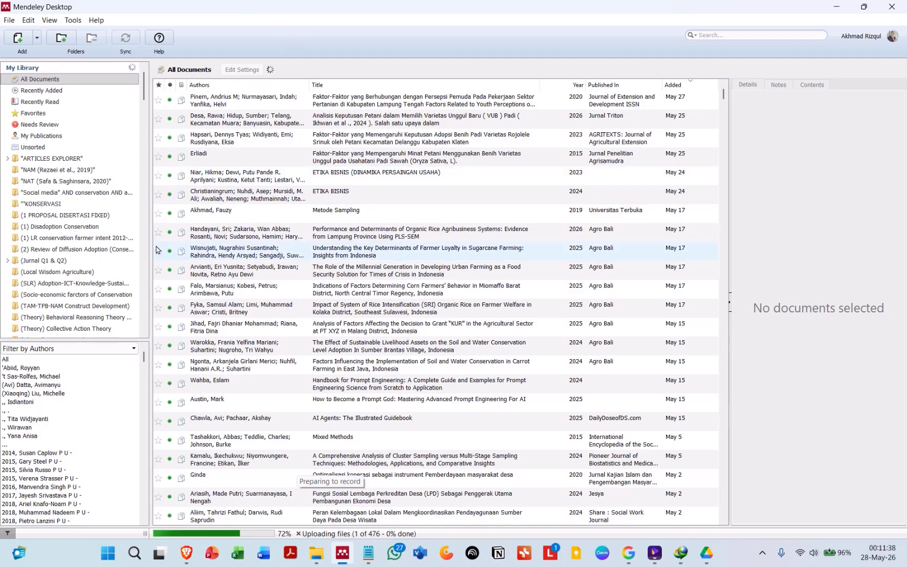
{"action": "left_click_drag", "start_coordinate": [151, 239], "coordinate": [162, 239]}
{"action": "scroll", "coordinate": [411, 324], "scroll_direction": "down", "scroll_amount": 10}
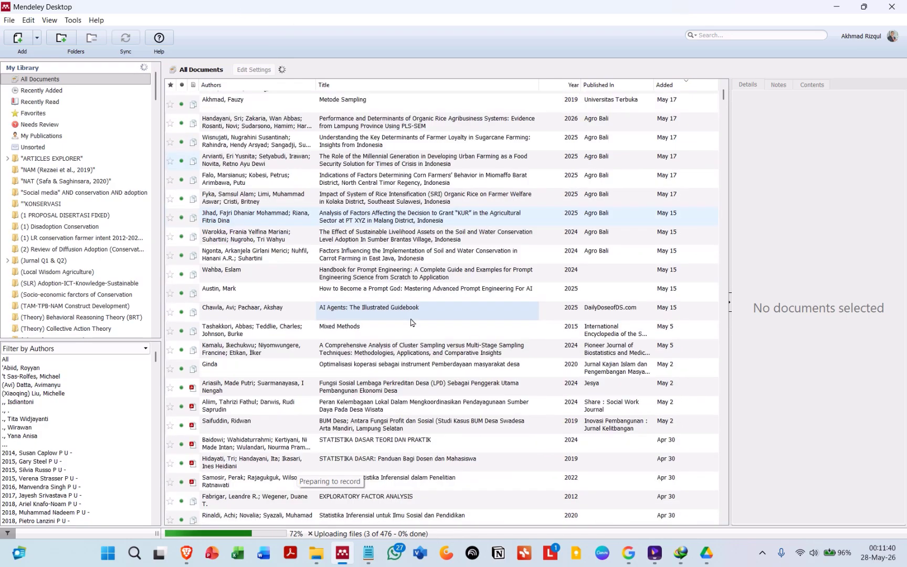
{"action": "scroll", "coordinate": [411, 323], "scroll_direction": "up", "scroll_amount": 10}
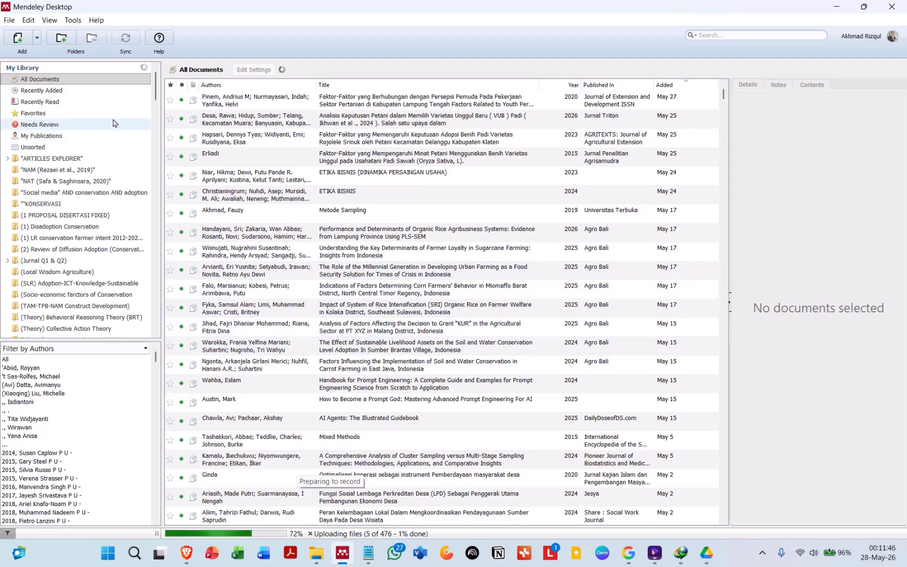
Step: Create a new folder named COBA MENDELEY in Documents and open it
{"action": "left_click", "coordinate": [315, 552]}
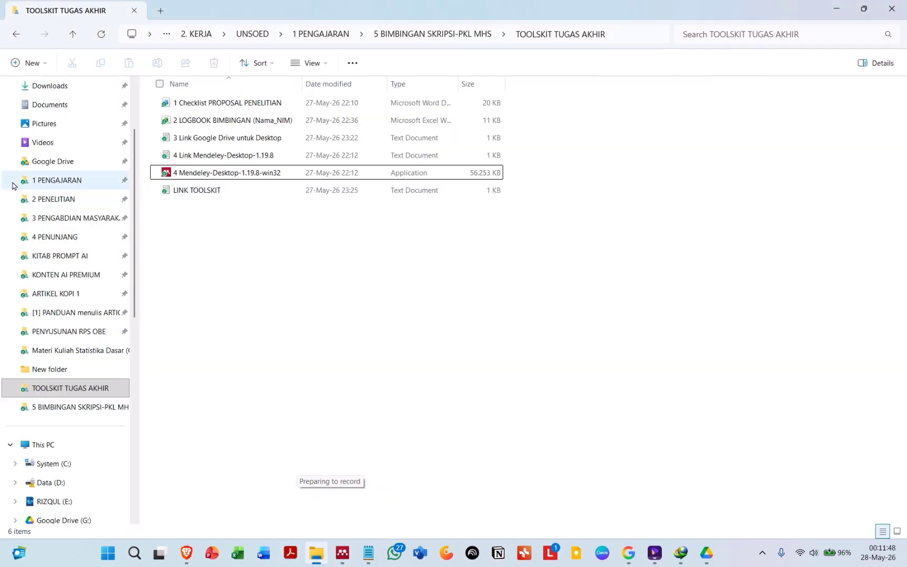
{"action": "left_click", "coordinate": [60, 106]}
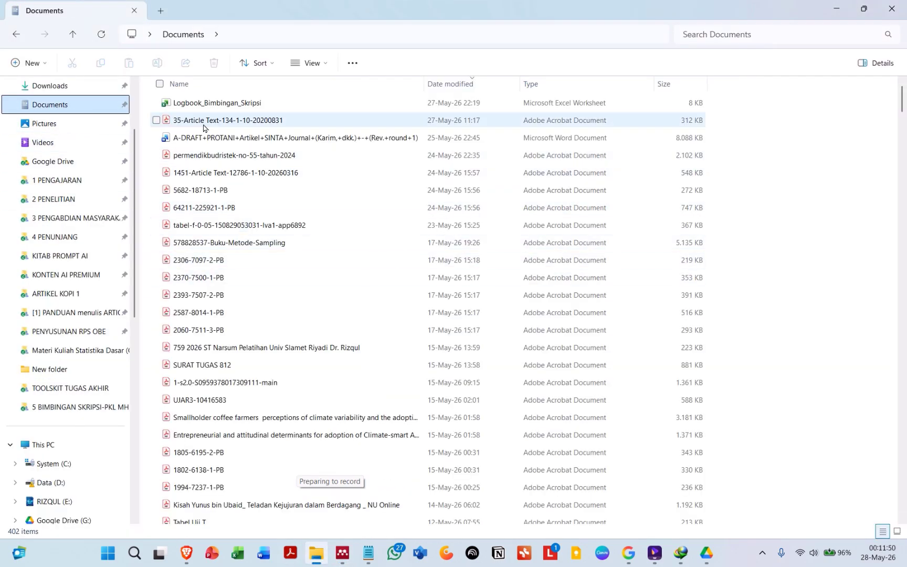
{"action": "left_click", "coordinate": [36, 63]}
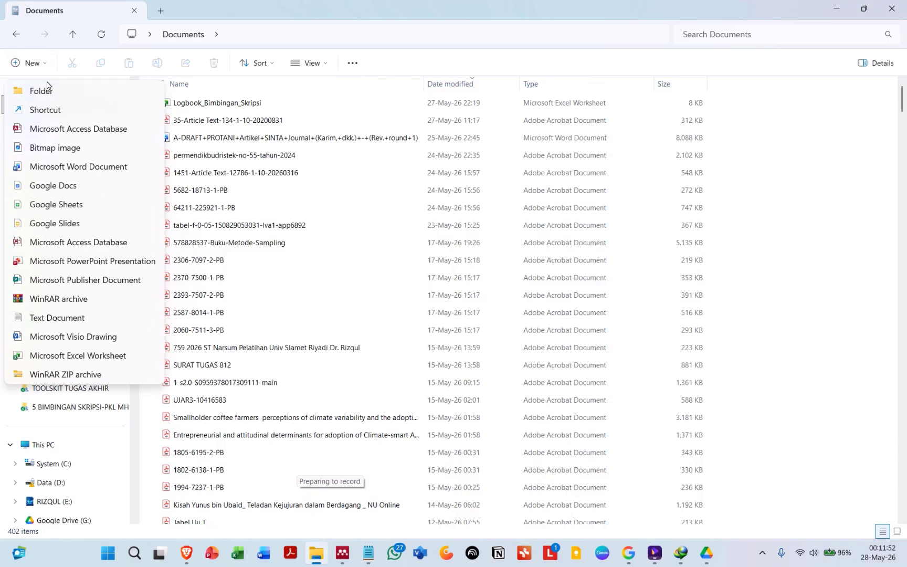
{"action": "left_click", "coordinate": [42, 88]}
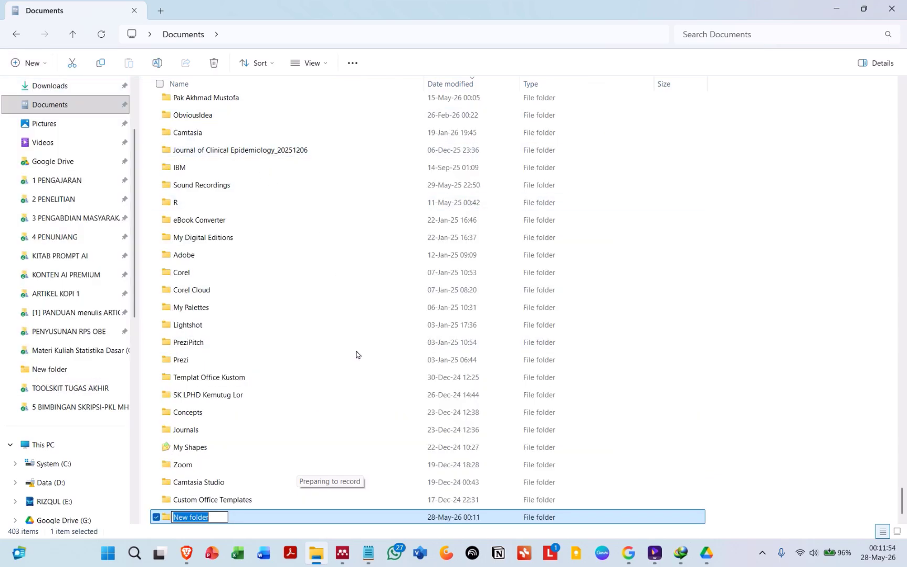
{"action": "key", "text": "Caps_Lock"}
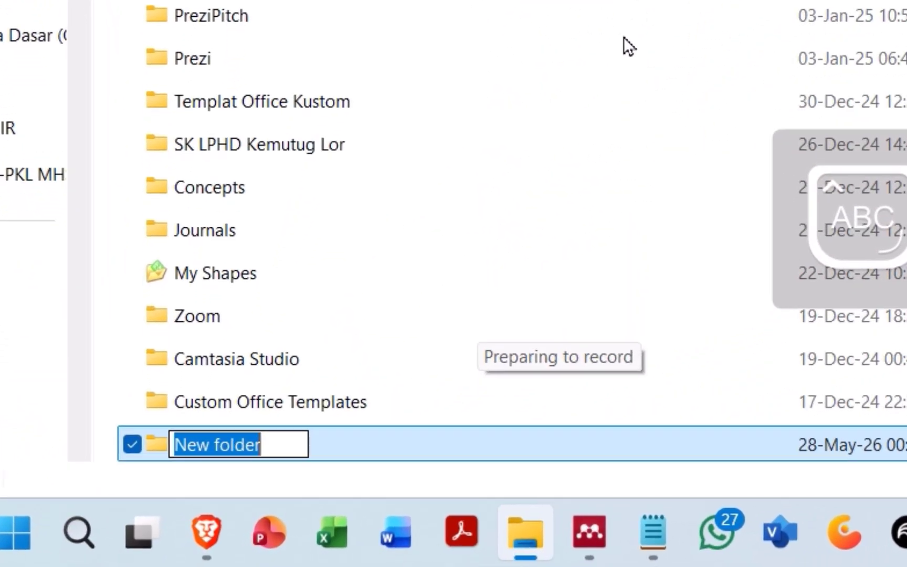
{"action": "type", "text": "COBA "}
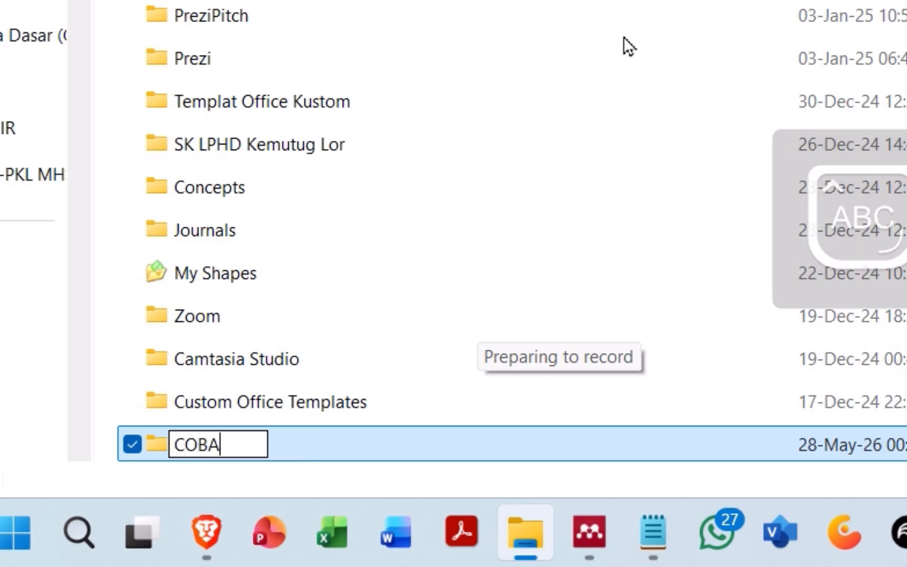
{"action": "type", "text": "MENDELEY"}
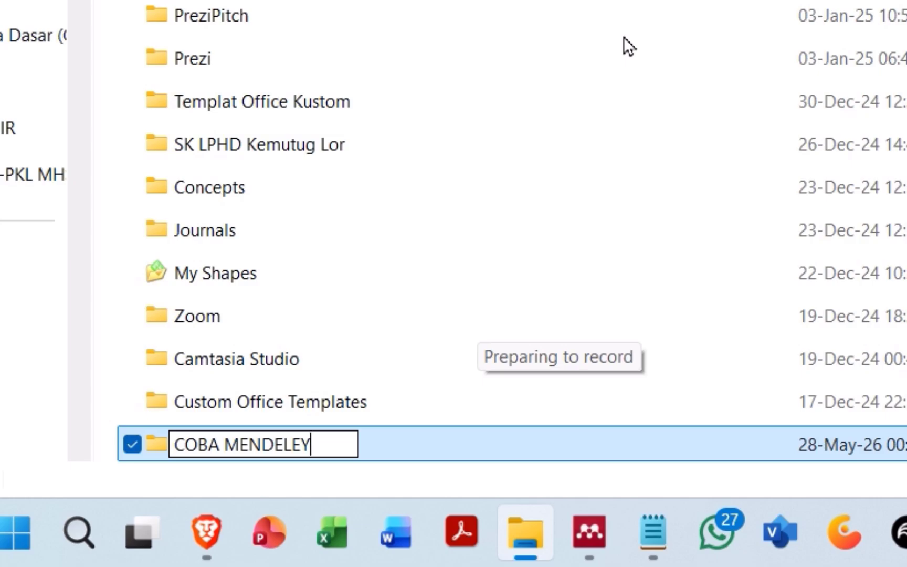
{"action": "key", "text": "Return"}
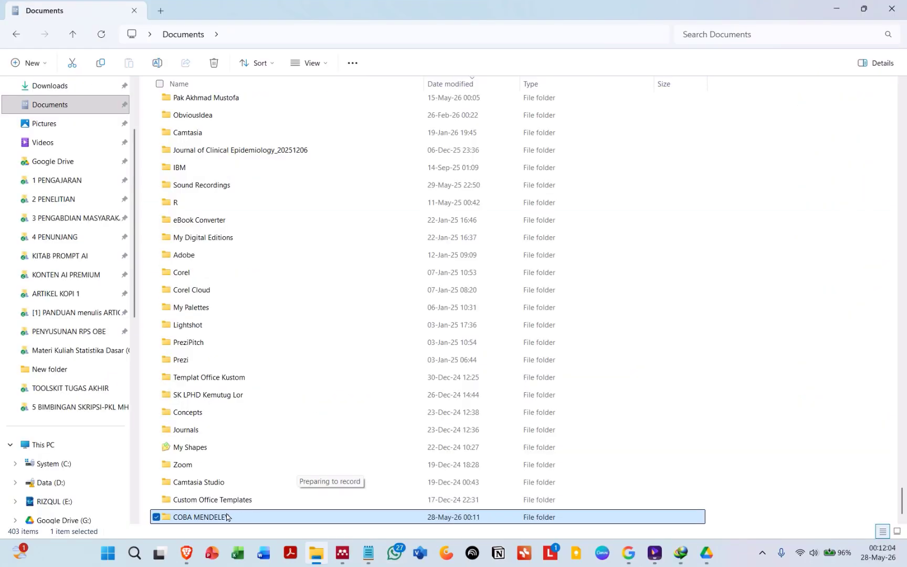
{"action": "double_click", "coordinate": [219, 520]}
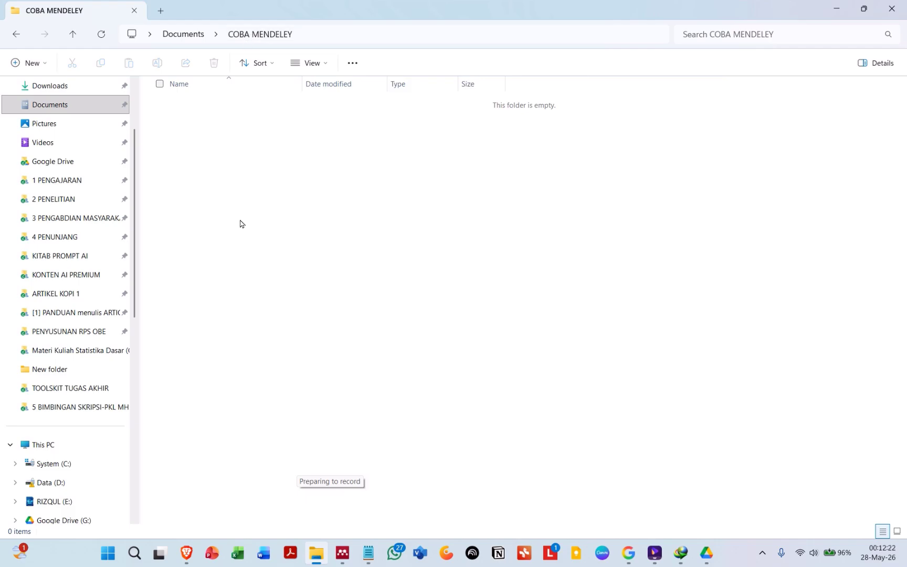
Step: Open Mendeley's Options at the File Organizer settings with Organize my files ticked
{"action": "left_click", "coordinate": [347, 555]}
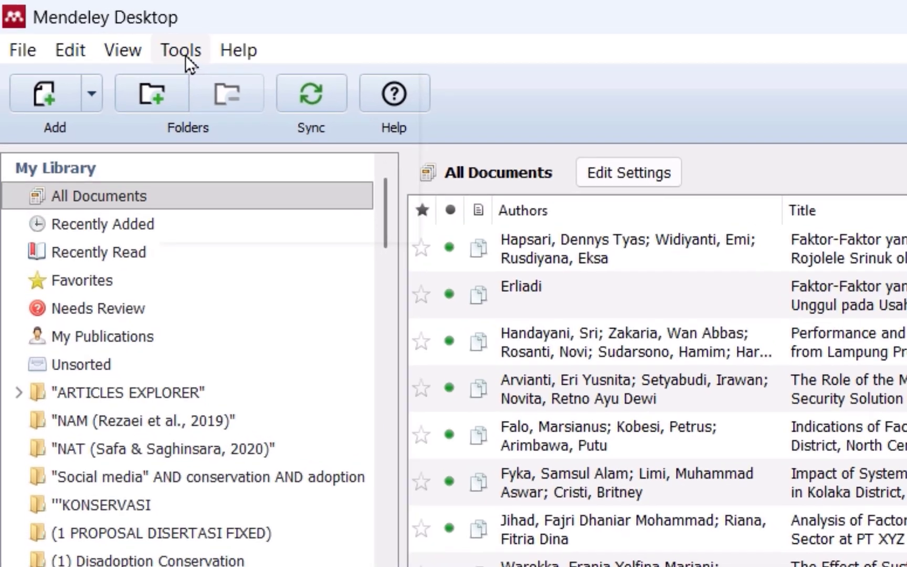
{"action": "left_click", "coordinate": [185, 55]}
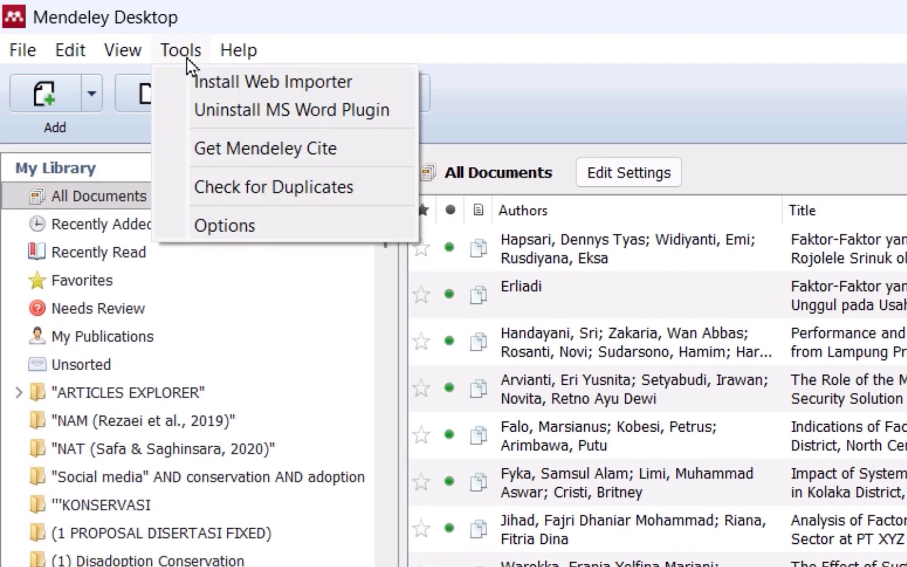
{"action": "left_click", "coordinate": [253, 227]}
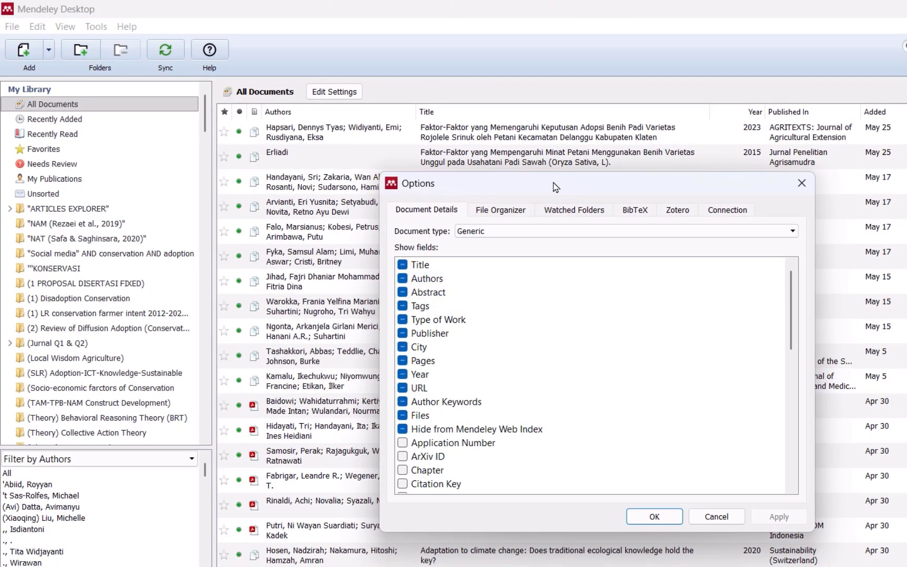
{"action": "left_click_drag", "start_coordinate": [556, 187], "coordinate": [463, 153]}
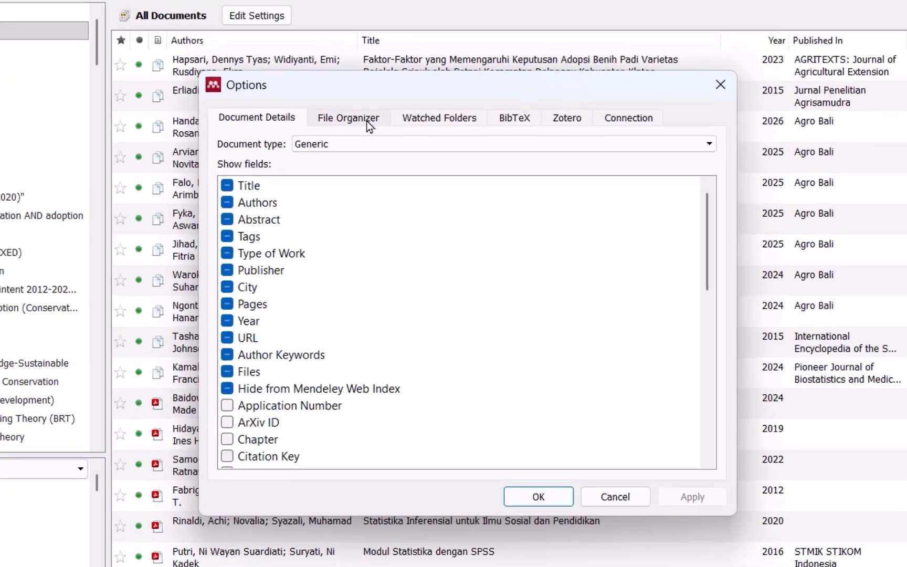
{"action": "left_click", "coordinate": [368, 121]}
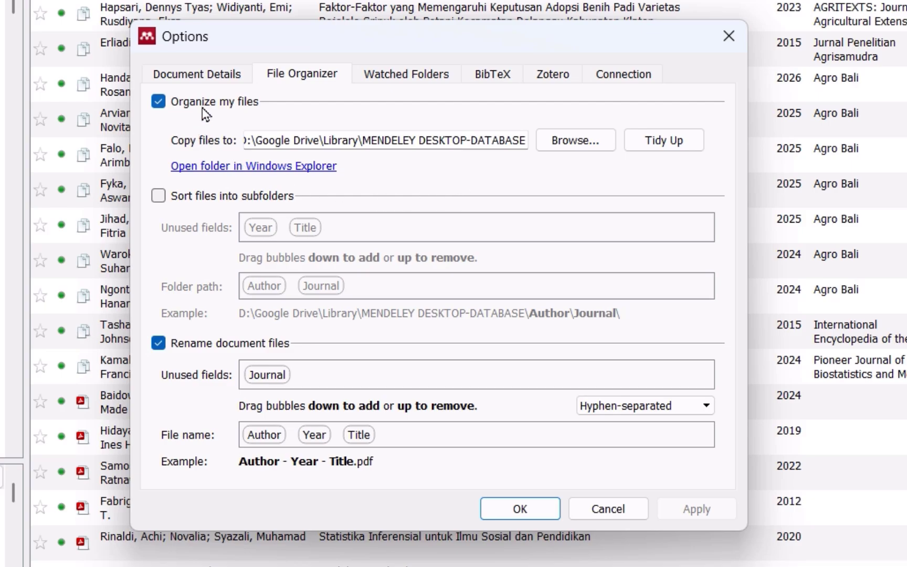
{"action": "left_click", "coordinate": [158, 102]}
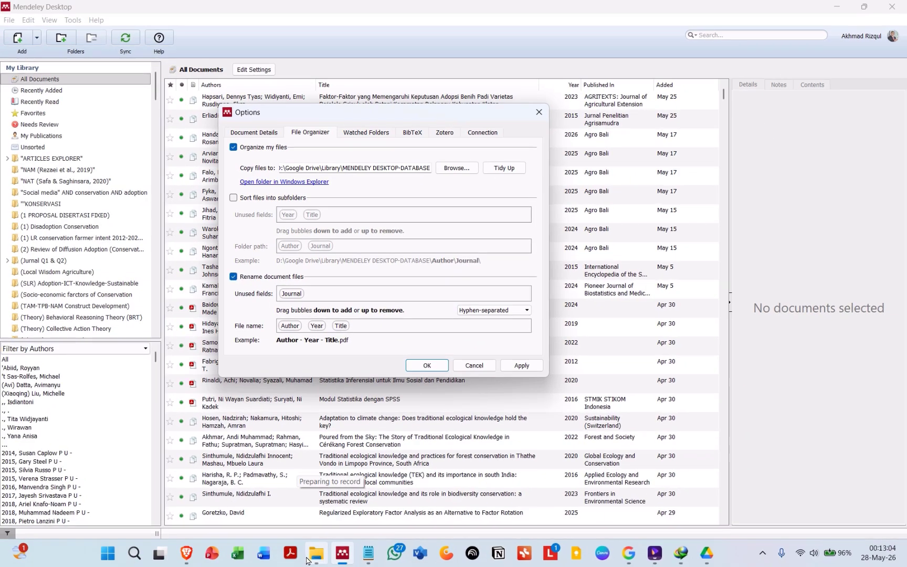
Step: Copy the COBA MENDELEY folder's full path from the address bar
{"action": "left_click", "coordinate": [316, 554]}
{"action": "left_click", "coordinate": [312, 34]}
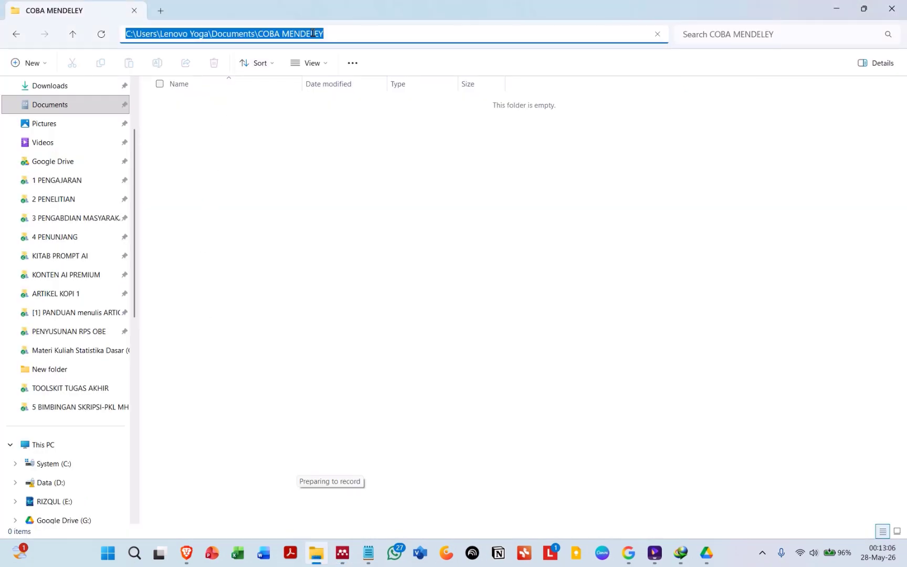
{"action": "left_click", "coordinate": [341, 304]}
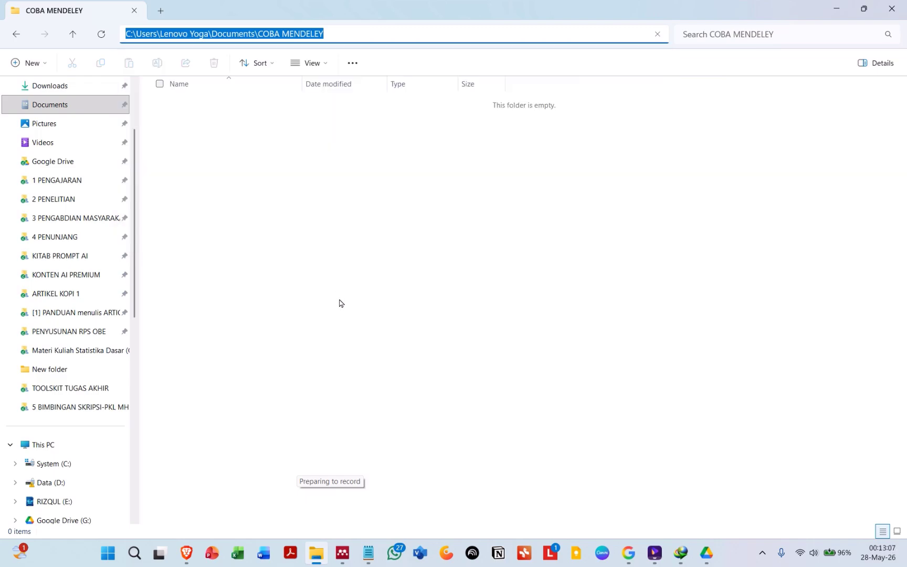
{"action": "left_click", "coordinate": [321, 33]}
{"action": "key", "text": "ctrl+c"}
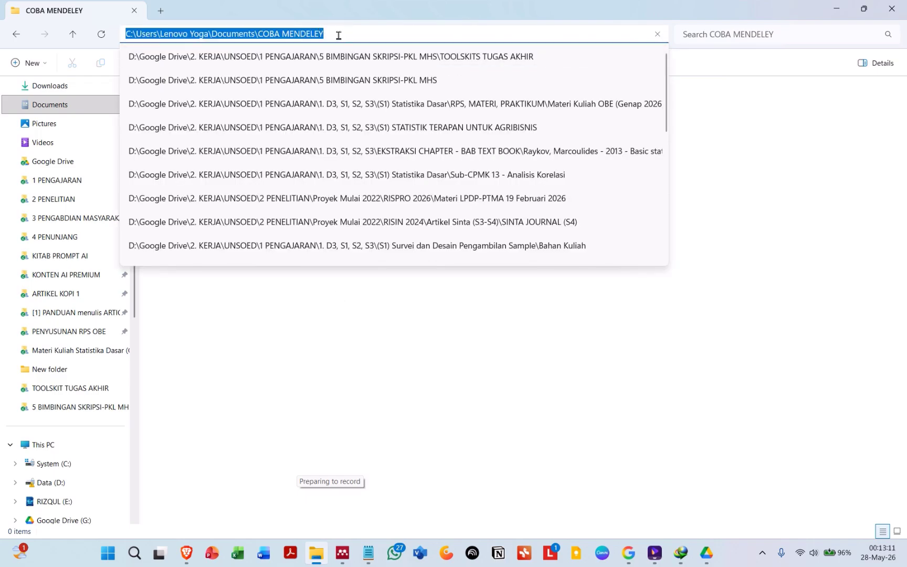
{"action": "key", "text": "Caps_Lock"}
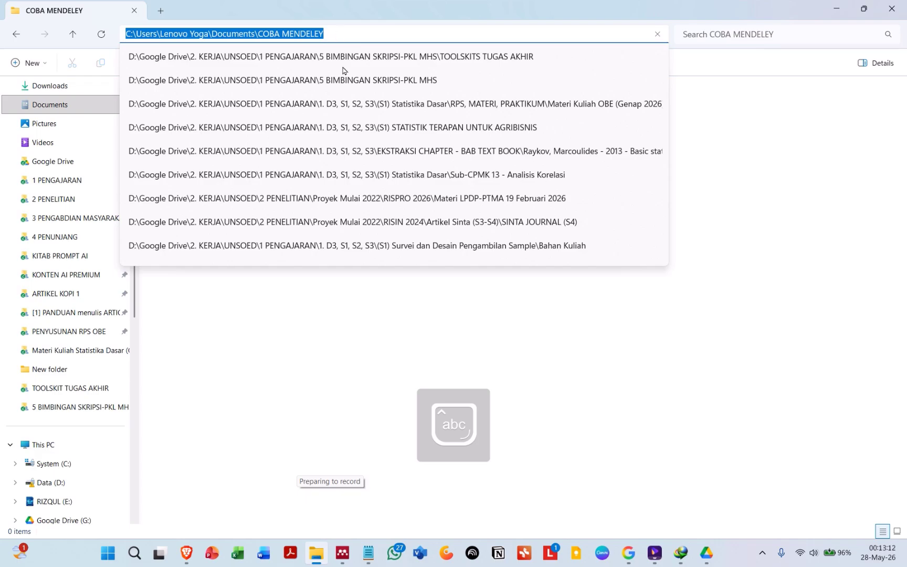
{"action": "left_click", "coordinate": [334, 361]}
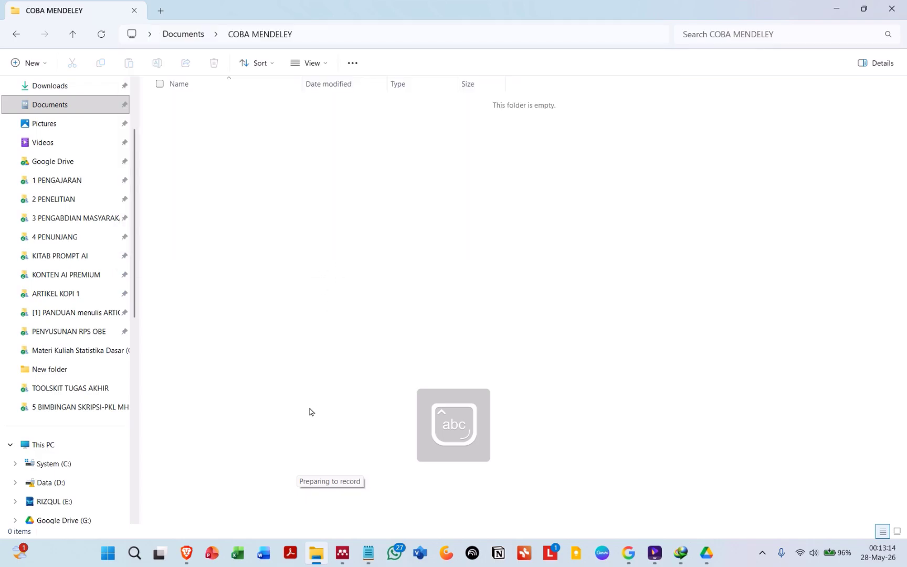
Step: Point the file organizer's Copy files to folder at the pasted COBA MENDELEY path, then cancel the Options dialog
{"action": "left_click", "coordinate": [342, 553]}
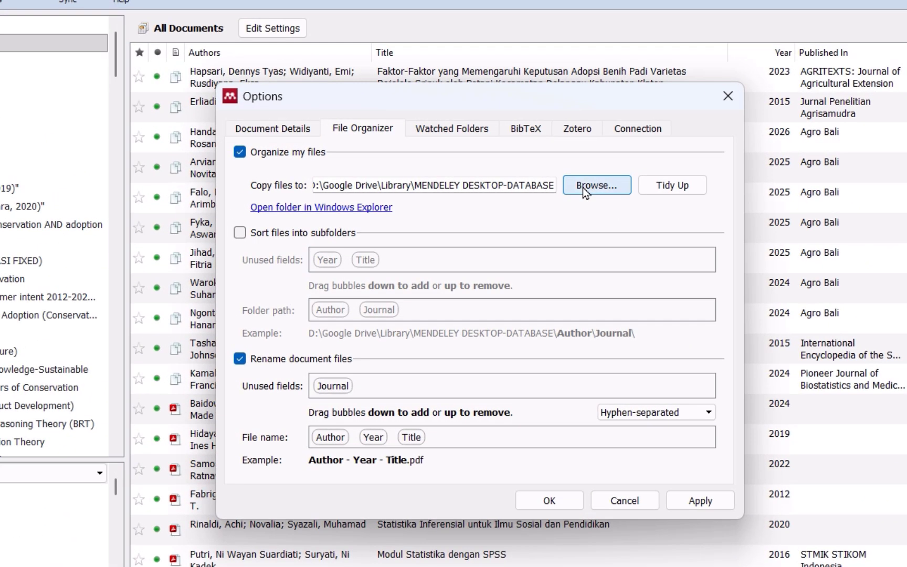
{"action": "left_click", "coordinate": [582, 187]}
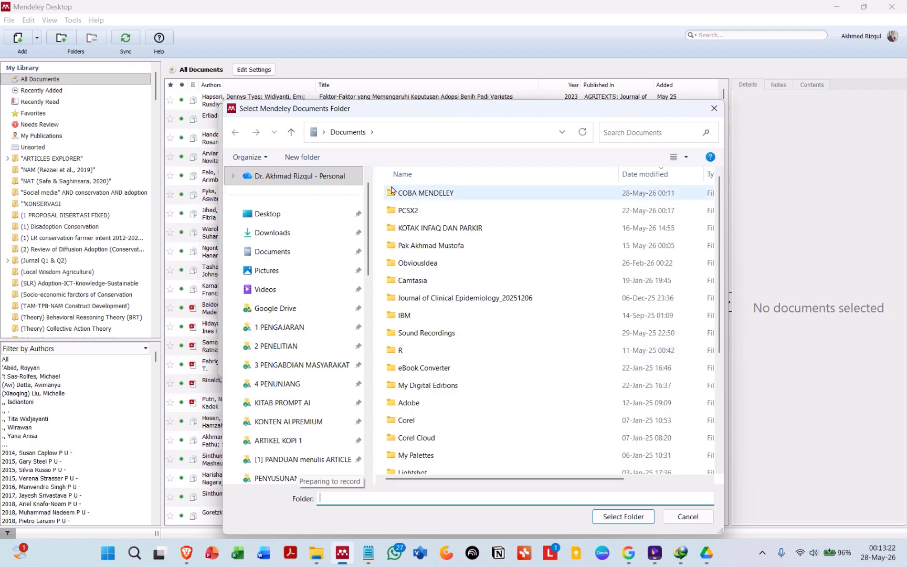
{"action": "left_click", "coordinate": [412, 129]}
{"action": "key", "text": "ctrl+v"}
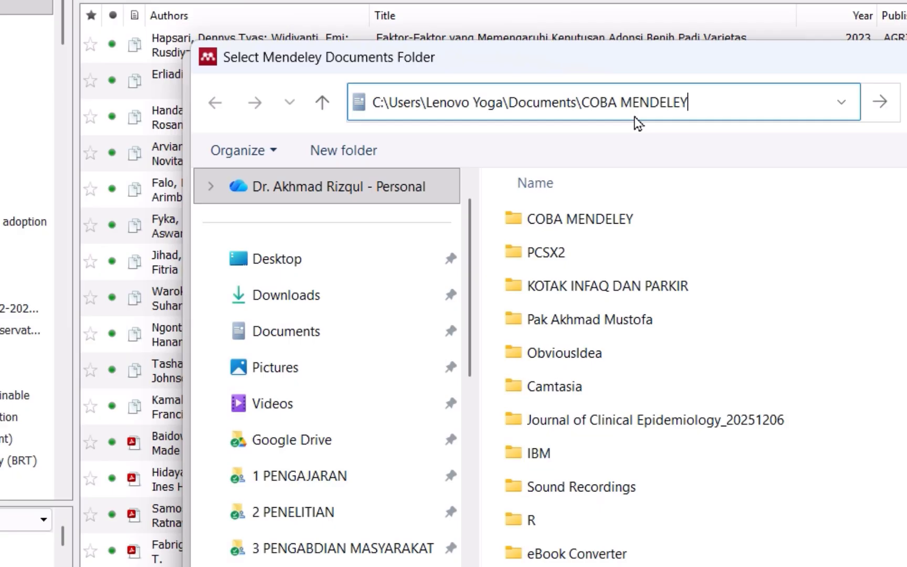
{"action": "key", "text": "Return"}
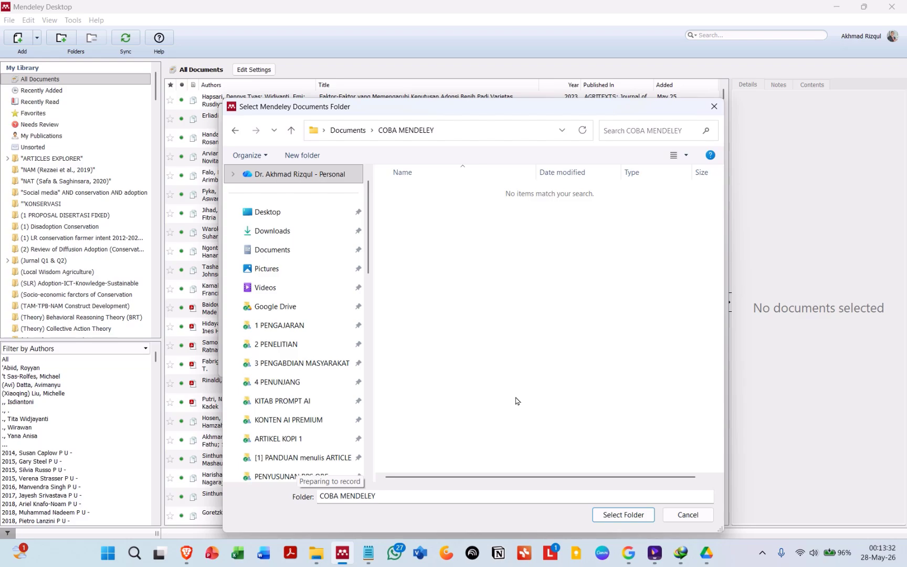
{"action": "left_click", "coordinate": [623, 514]}
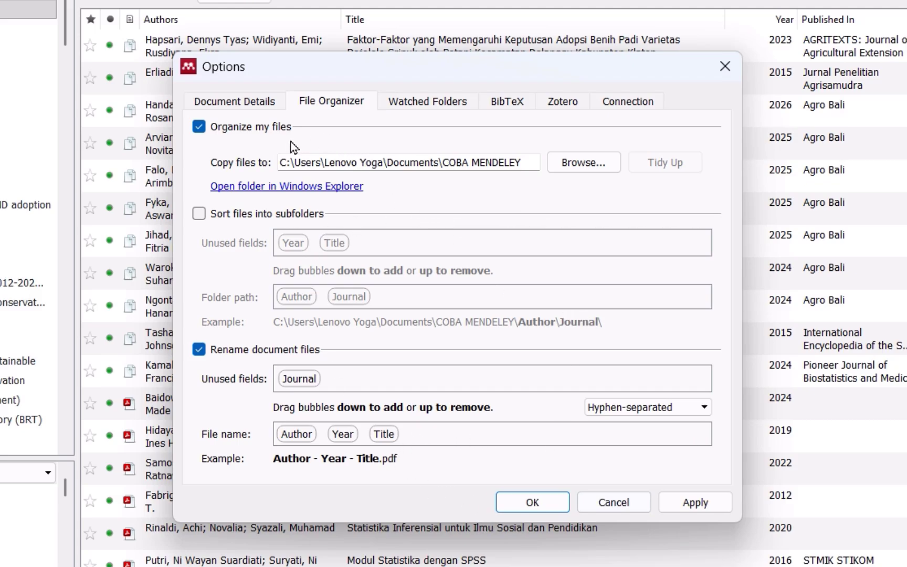
{"action": "left_click", "coordinate": [524, 162]}
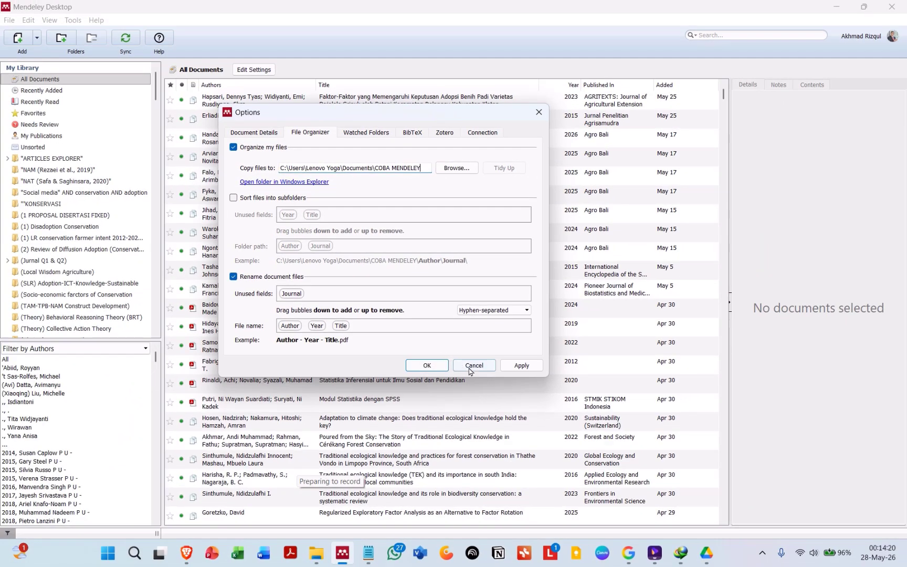
{"action": "left_click", "coordinate": [473, 367]}
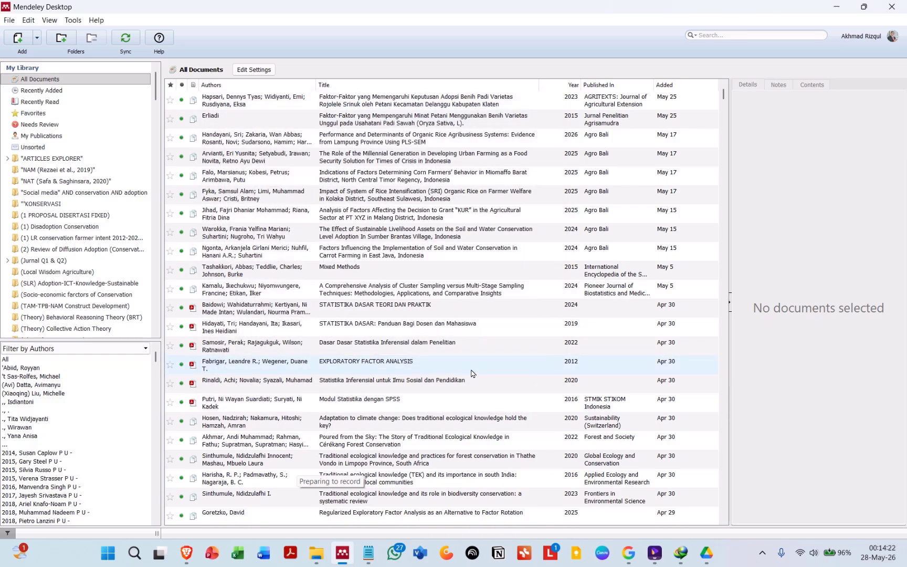
Step: Reopen Mendeley's Options and copy the existing D:\Google Drive\Library\MENDELEY DESKTOP-DATABASE path from Copy files to
{"action": "left_click", "coordinate": [73, 21]}
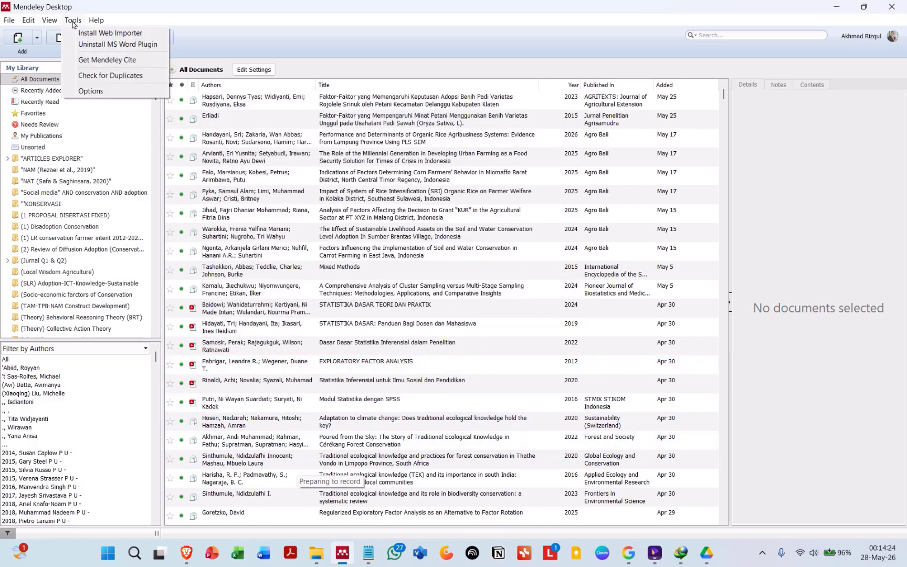
{"action": "left_click", "coordinate": [126, 92]}
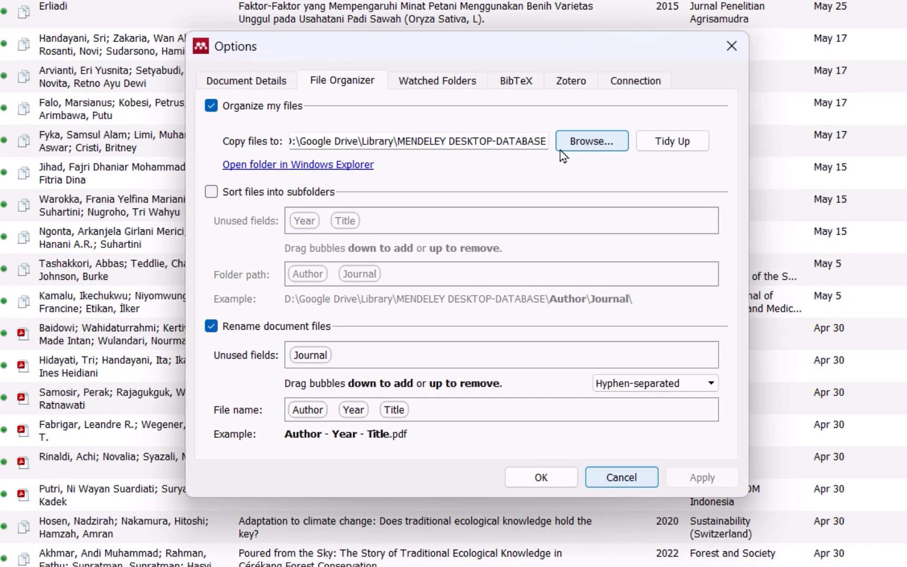
{"action": "left_click", "coordinate": [472, 195]}
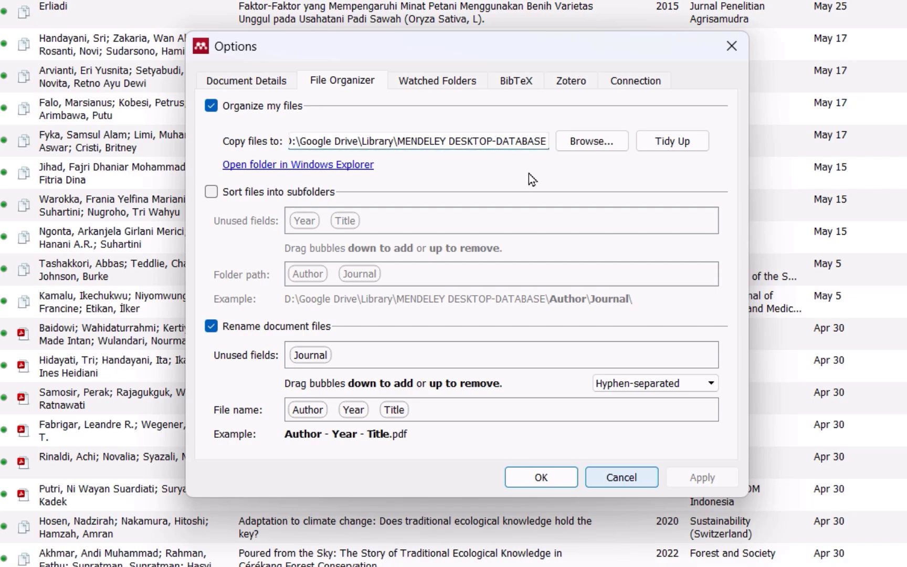
{"action": "key", "text": "ctrl+a"}
{"action": "key", "text": "ctrl+c"}
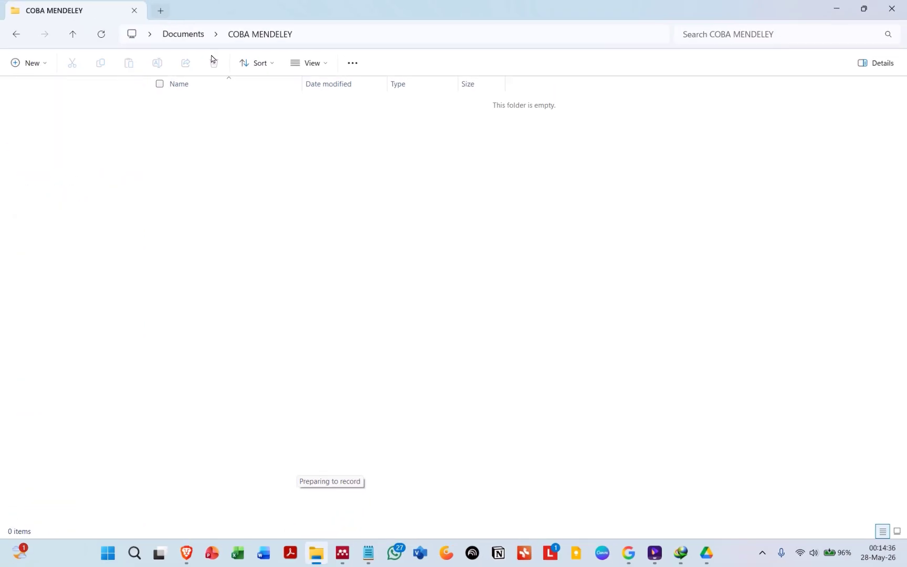
Step: Open the copied MENDELEY DESKTOP-DATABASE path in a new File Explorer tab
{"action": "key", "text": "ctrl+t"}
{"action": "left_click", "coordinate": [284, 35]}
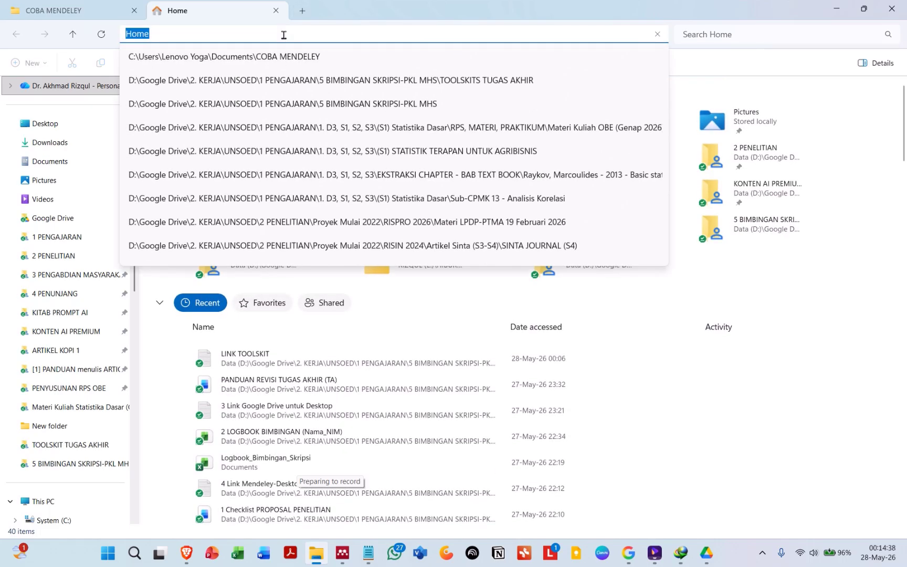
{"action": "key", "text": "ctrl+v"}
{"action": "key", "text": "Return"}
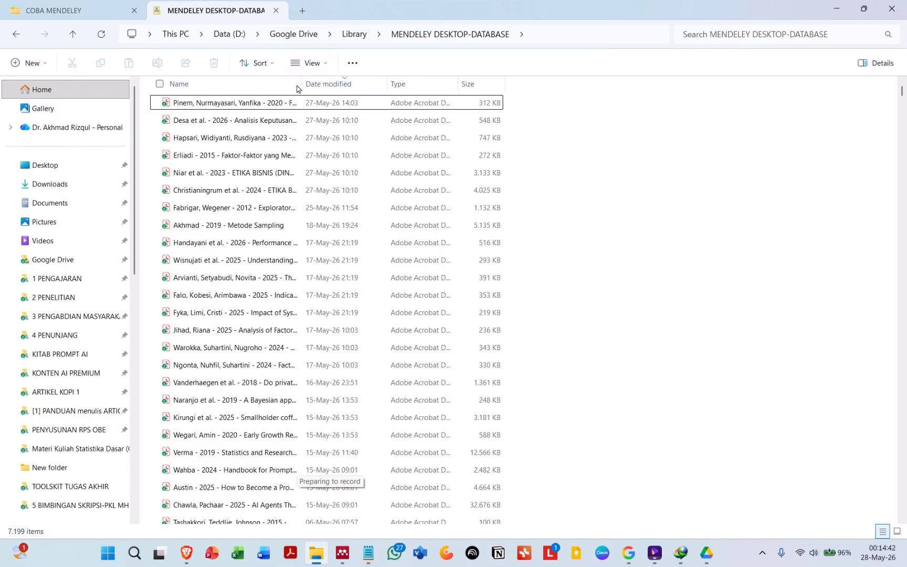
Step: Widen the Name column, sort the files by name and browse the stored PDF file names
{"action": "left_click_drag", "start_coordinate": [303, 87], "coordinate": [493, 84]}
{"action": "scroll", "coordinate": [345, 251], "scroll_direction": "down", "scroll_amount": 4}
{"action": "scroll", "coordinate": [345, 251], "scroll_direction": "down", "scroll_amount": 1}
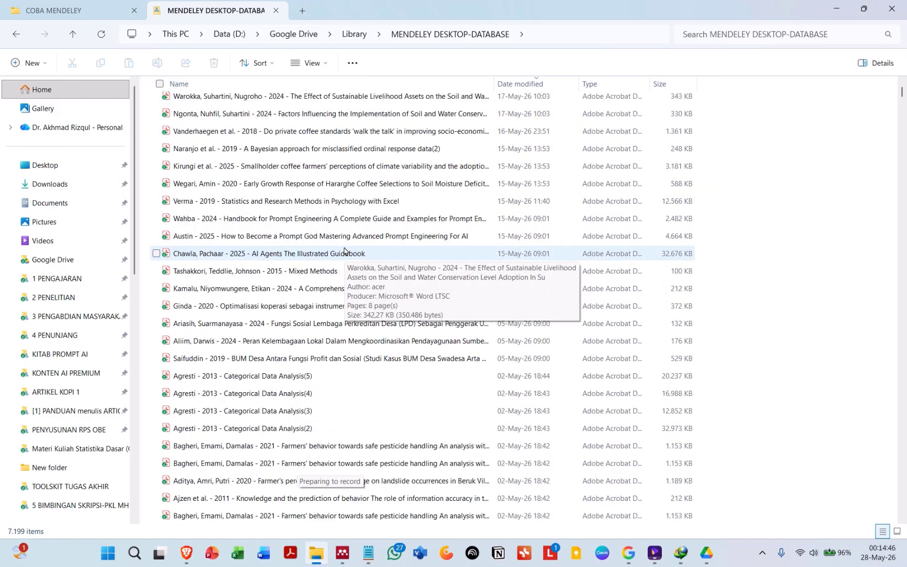
{"action": "scroll", "coordinate": [284, 200], "scroll_direction": "up", "scroll_amount": 5}
{"action": "left_click", "coordinate": [231, 90]}
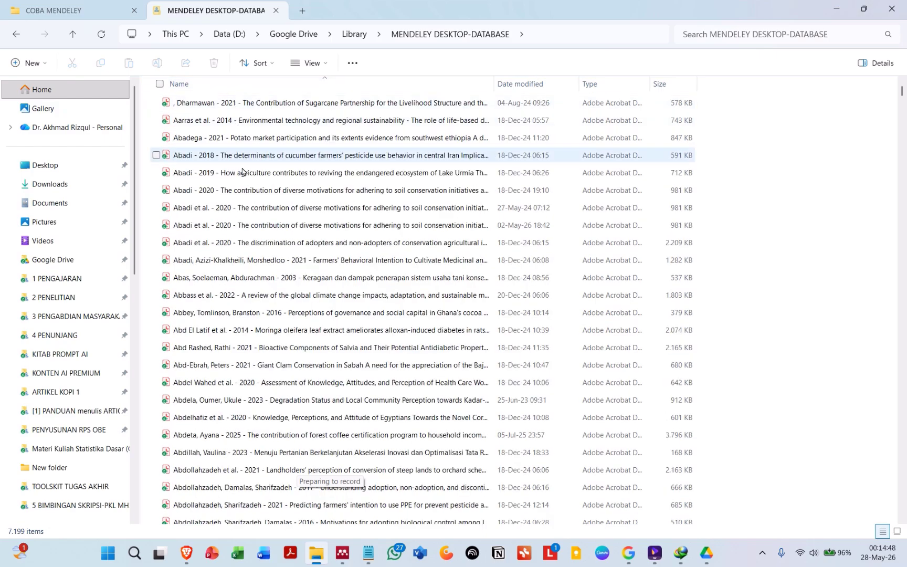
{"action": "scroll", "coordinate": [247, 241], "scroll_direction": "down", "scroll_amount": 4}
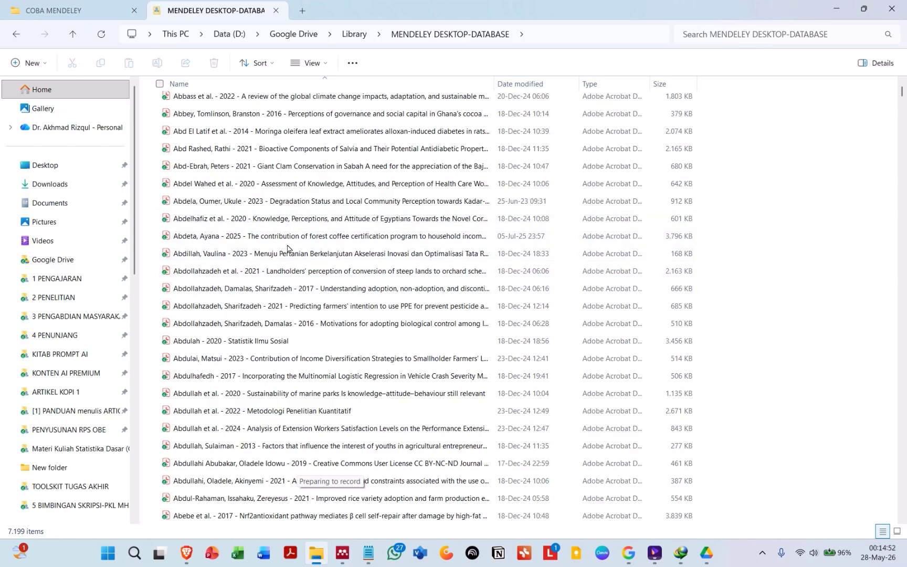
{"action": "scroll", "coordinate": [264, 270], "scroll_direction": "down", "scroll_amount": 1}
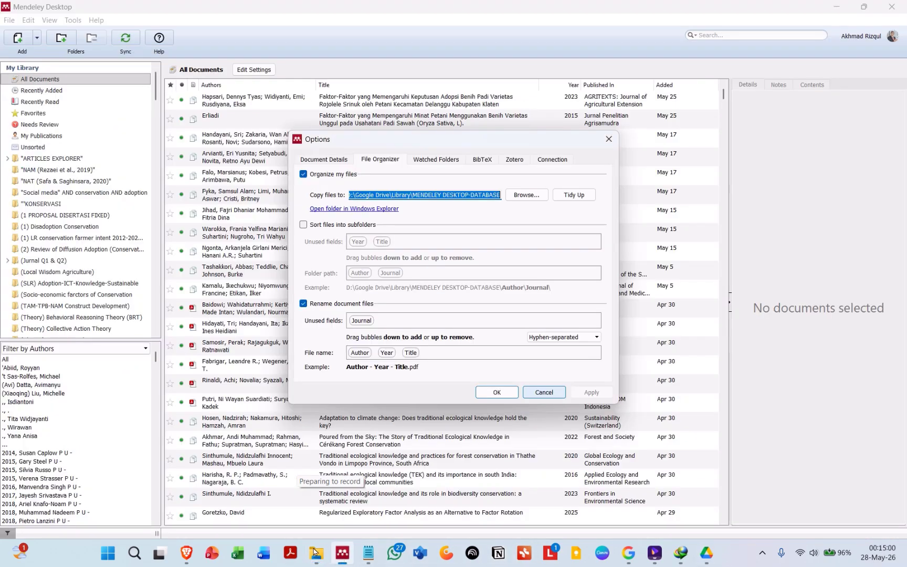
Step: Toggle Mendeley's Rename document files option off and back on
{"action": "left_click", "coordinate": [342, 553]}
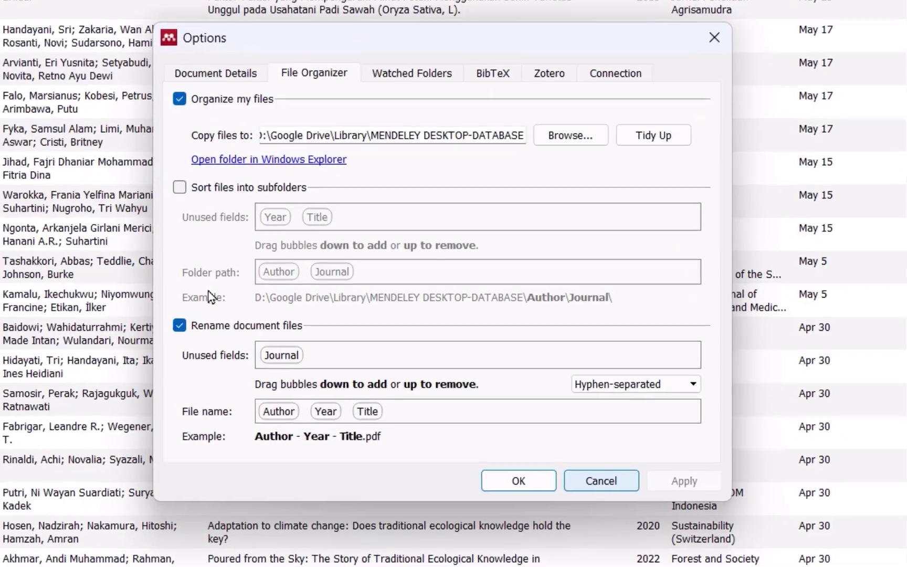
{"action": "left_click", "coordinate": [215, 333]}
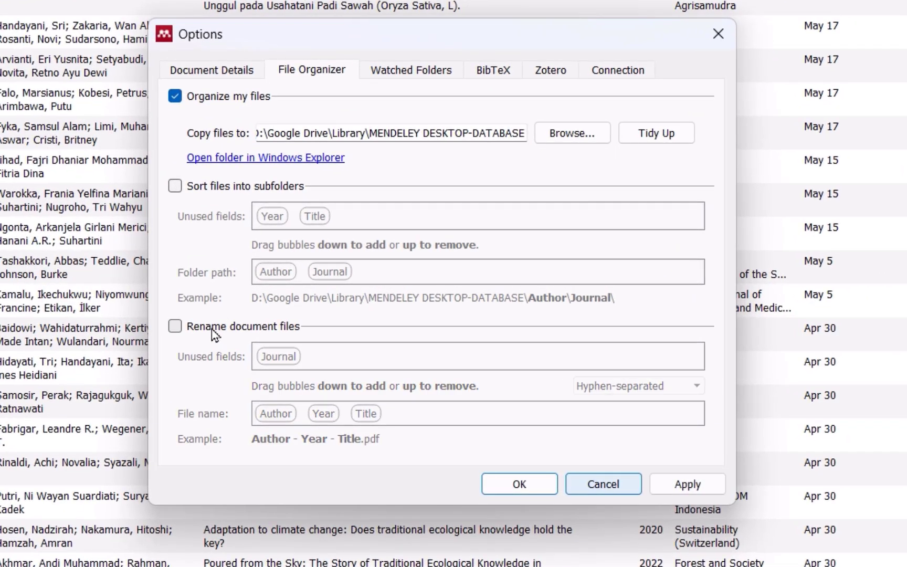
{"action": "left_click", "coordinate": [207, 332]}
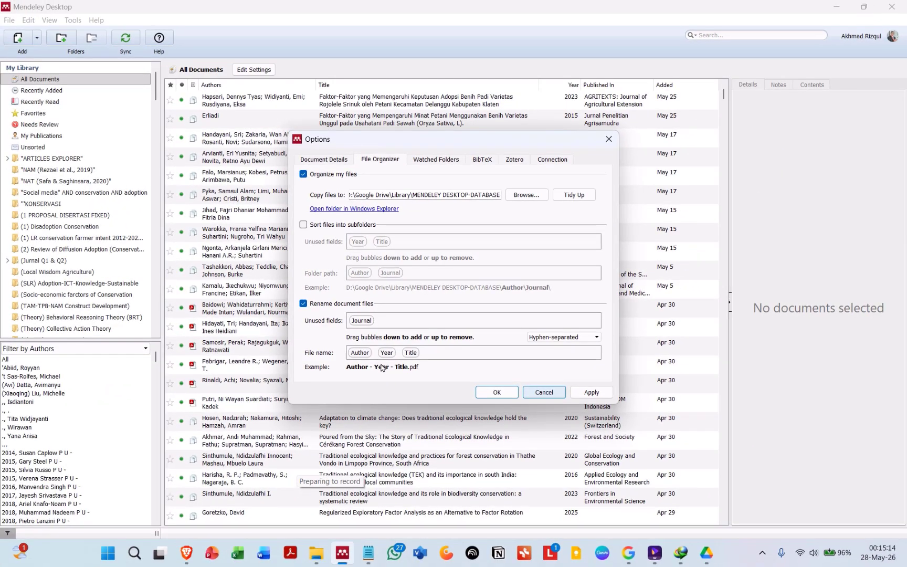
Step: Select the Abdollahzadeh, Sharifzadeh - 2021 PDF in the database folder, then cancel Mendeley's Options dialog
{"action": "left_click", "coordinate": [322, 552]}
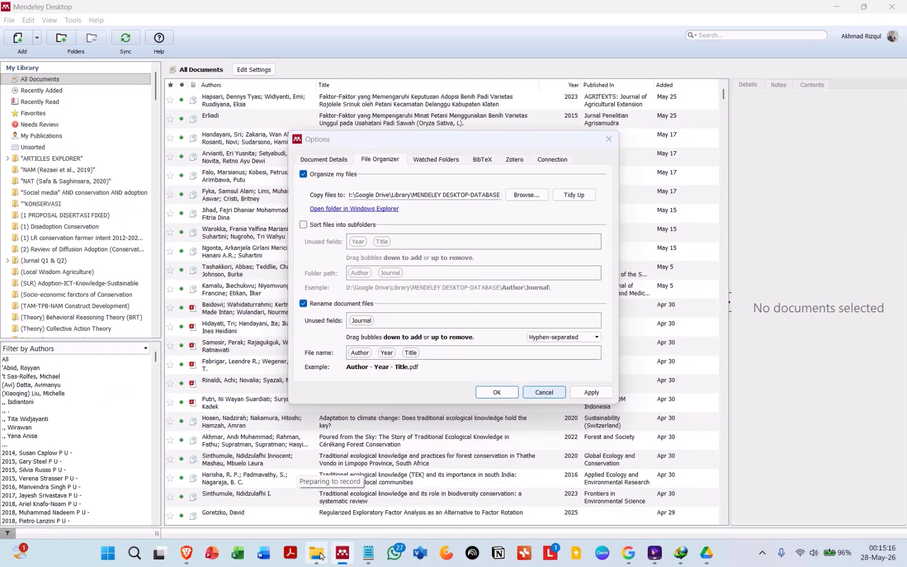
{"action": "left_click", "coordinate": [188, 254]}
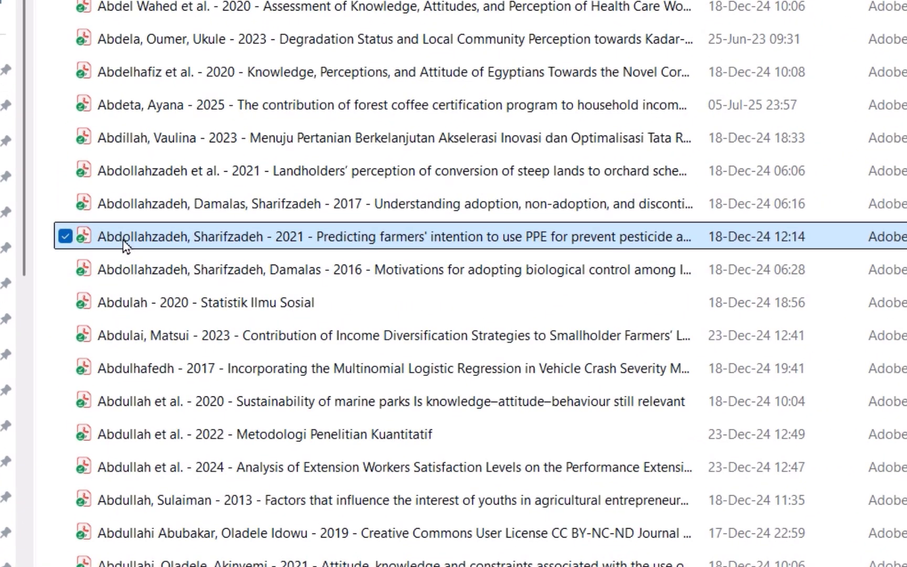
{"action": "mouse_move", "coordinate": [251, 240]}
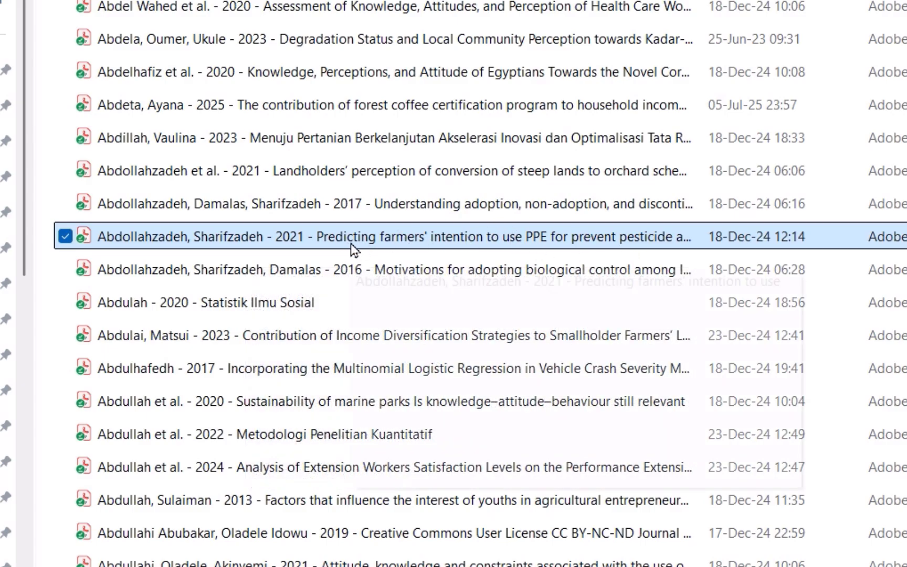
{"action": "mouse_move", "coordinate": [351, 243]}
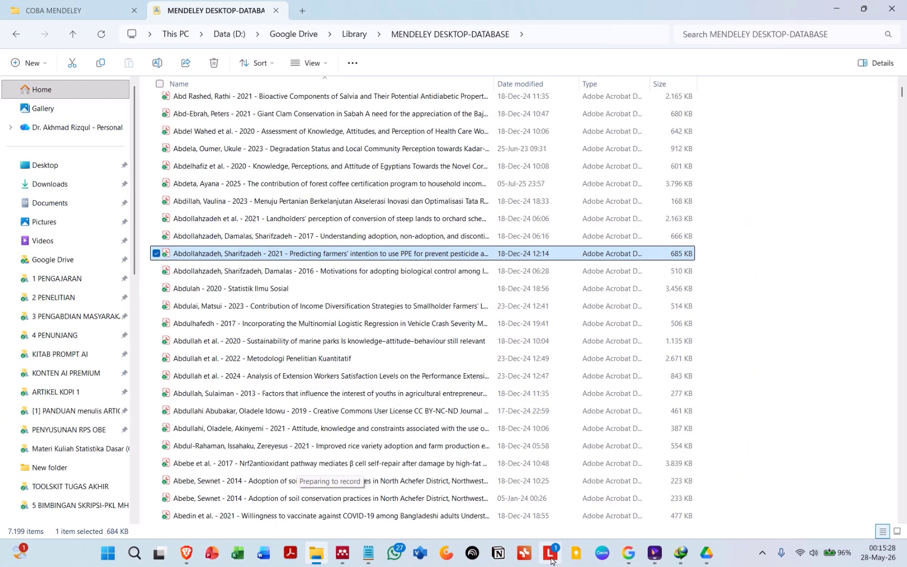
{"action": "left_click", "coordinate": [342, 553]}
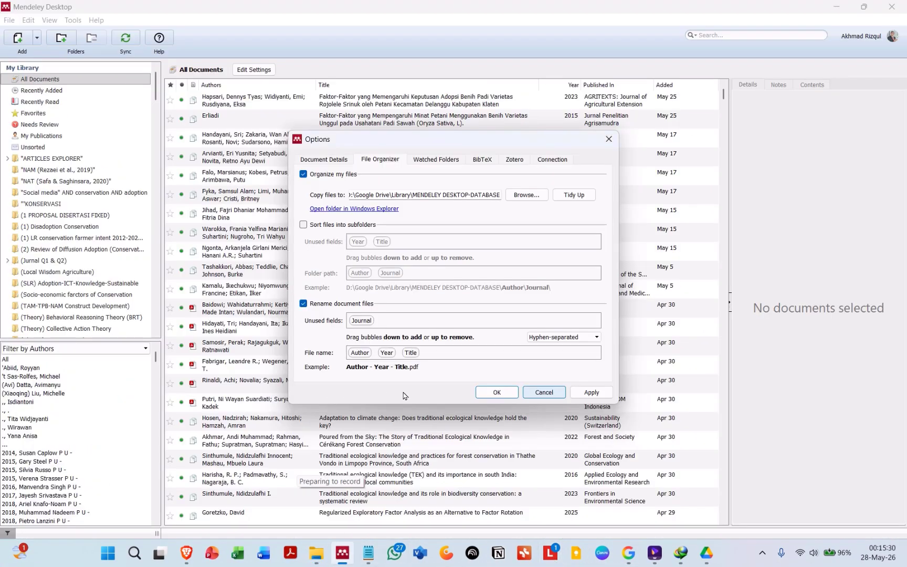
{"action": "left_click", "coordinate": [544, 392]}
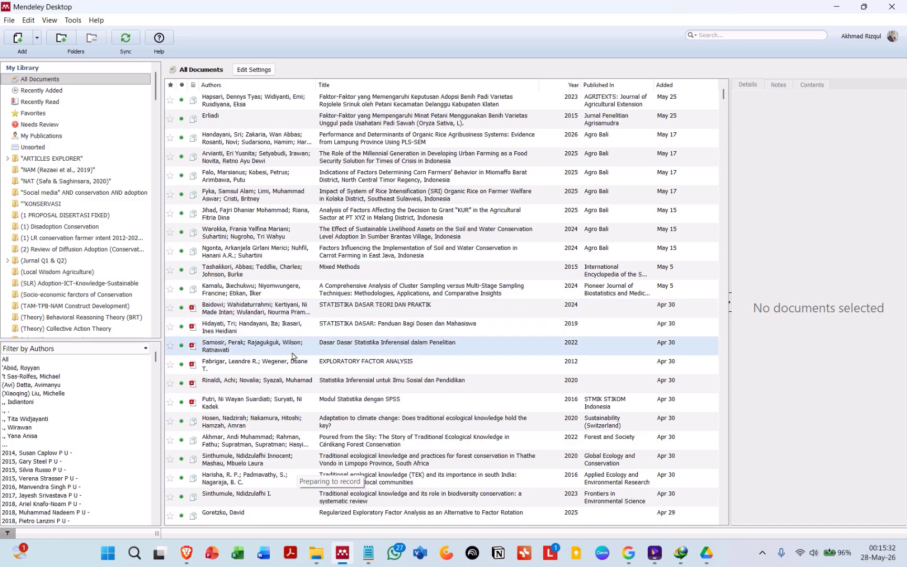
{"action": "left_click", "coordinate": [21, 45]}
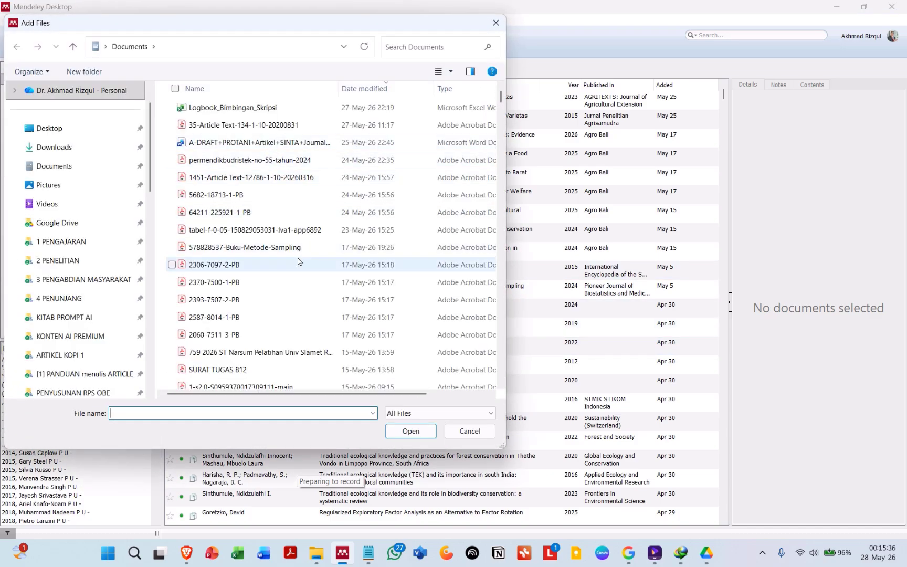
{"action": "left_click", "coordinate": [238, 214]}
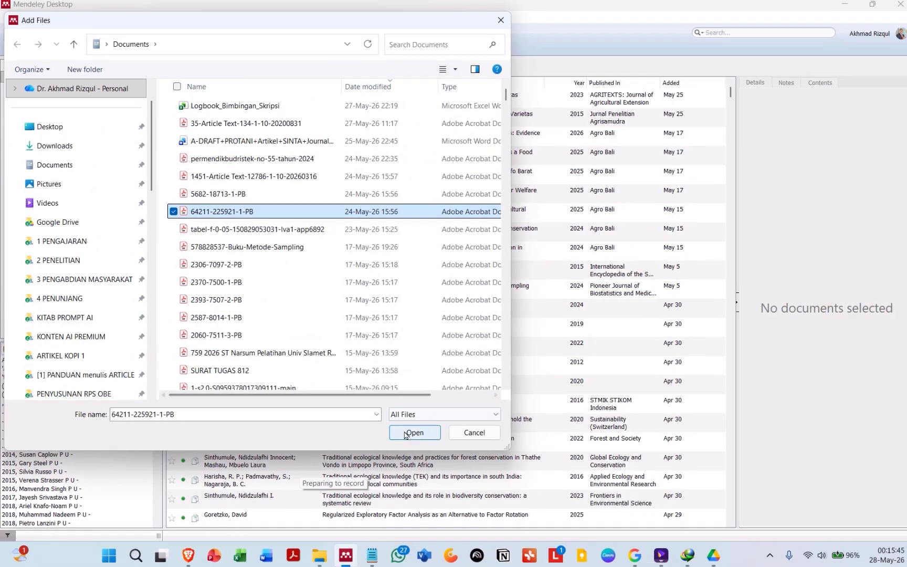
{"action": "left_click", "coordinate": [687, 536]}
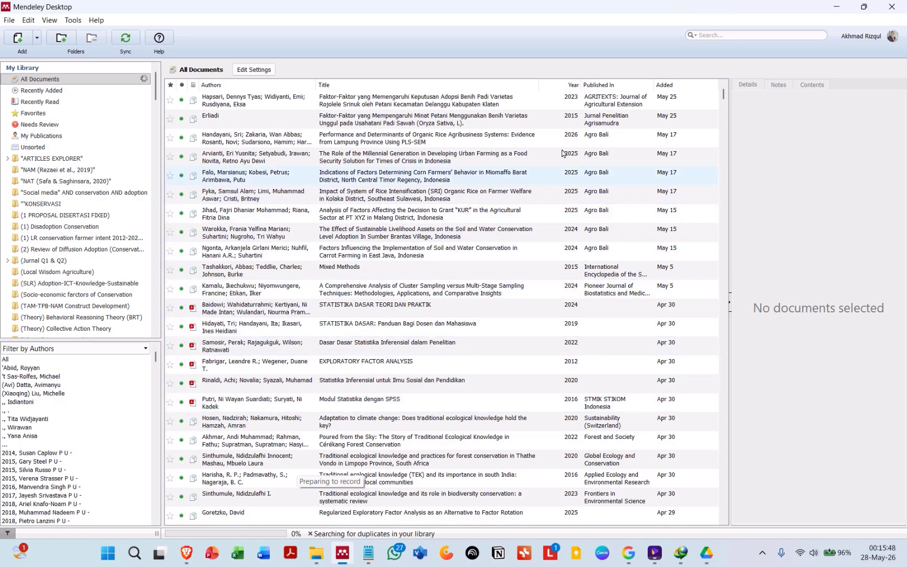
Step: Sort the library by date added, newest first, and select the top document
{"action": "left_click", "coordinate": [682, 87]}
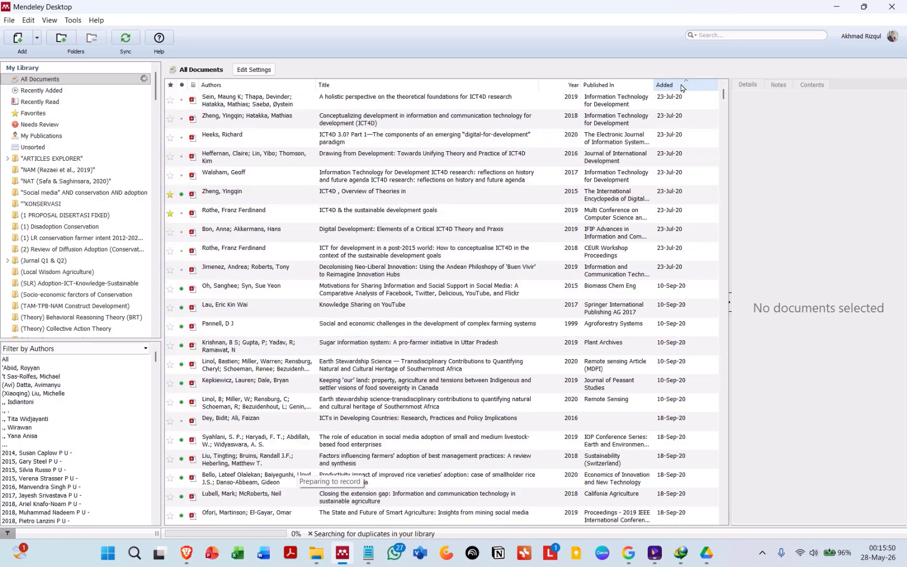
{"action": "left_click", "coordinate": [681, 88]}
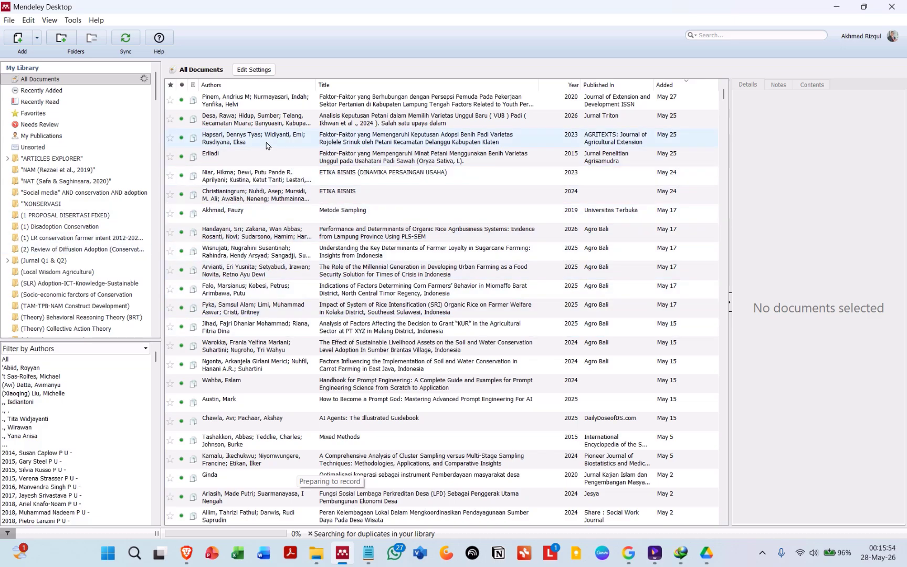
{"action": "left_click", "coordinate": [238, 100]}
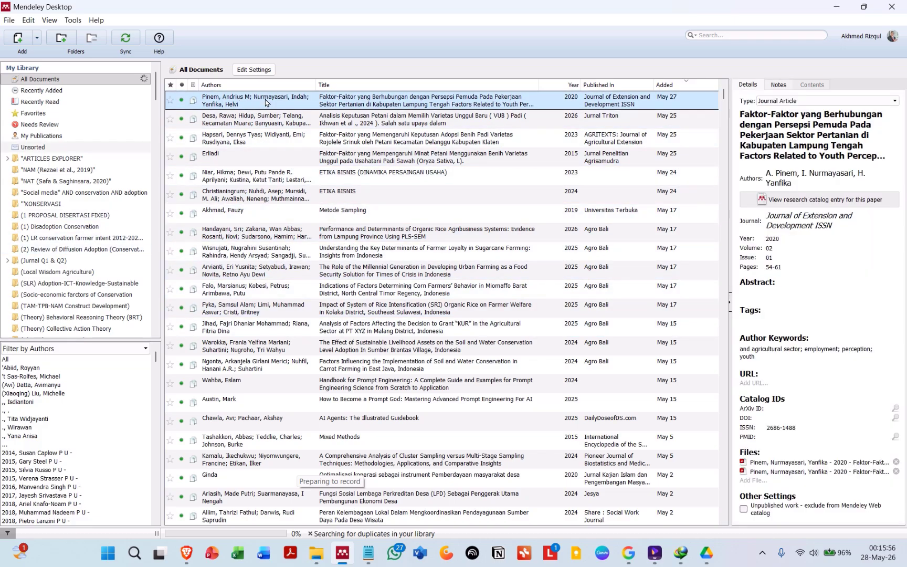
Step: Rename the selected document's files with the Author, Year, Title file name pattern
{"action": "right_click", "coordinate": [265, 103]}
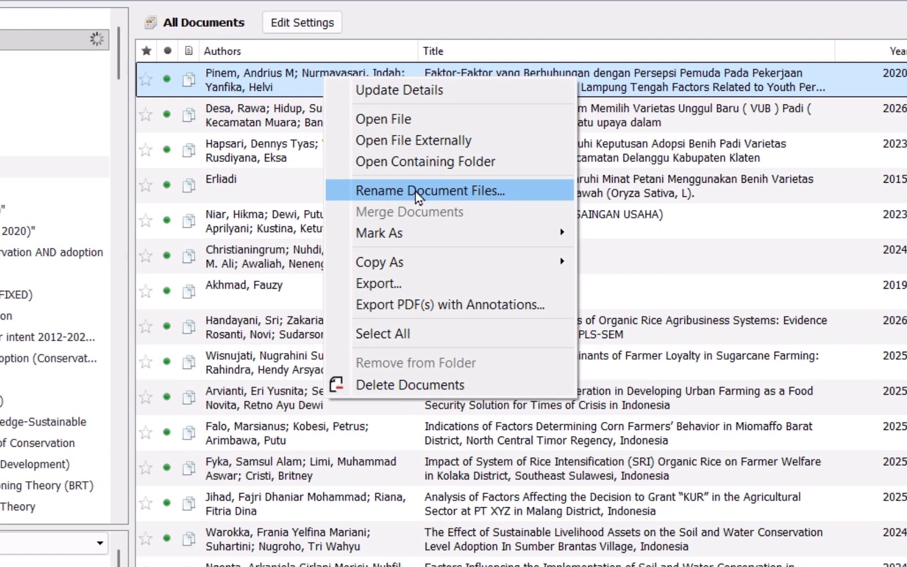
{"action": "left_click", "coordinate": [415, 191]}
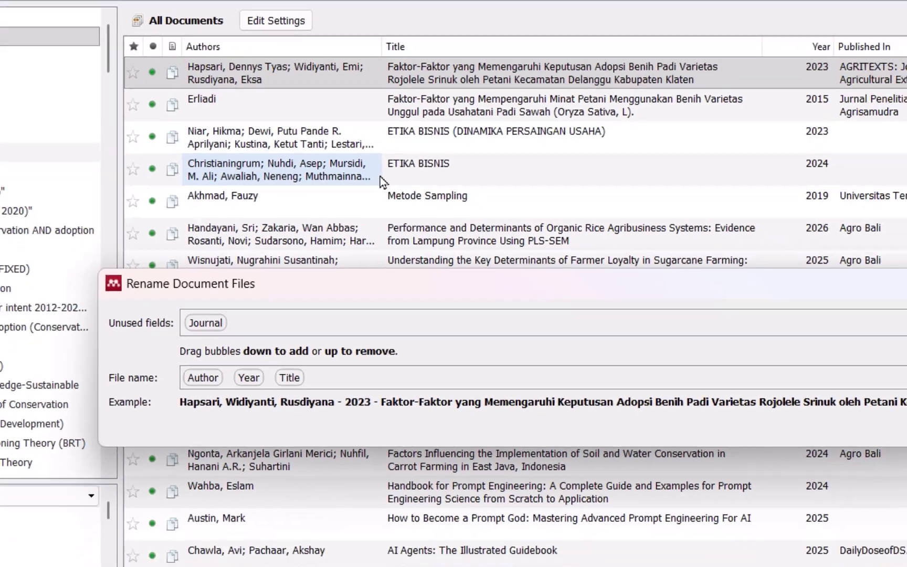
{"action": "left_click", "coordinate": [843, 330]}
{"action": "scroll", "coordinate": [308, 124], "scroll_direction": "up", "scroll_amount": 2}
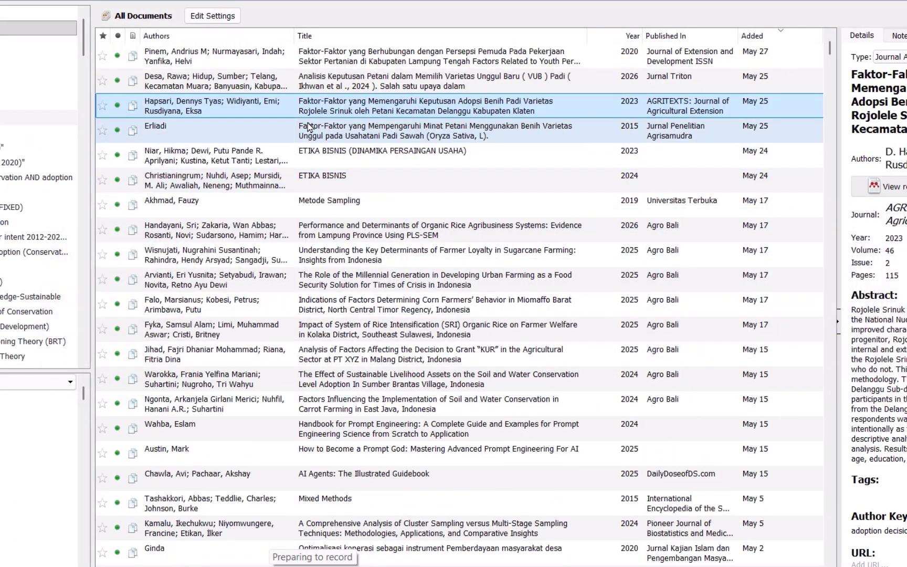
Step: Apply Rename Document Files to the top document so its PDFs follow the Author, Year, Title pattern
{"action": "right_click", "coordinate": [311, 51]}
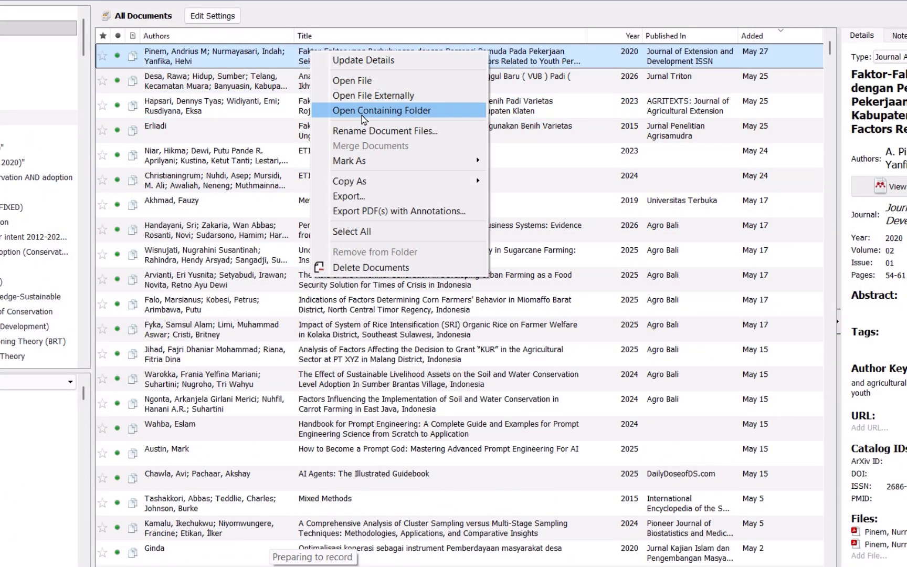
{"action": "left_click", "coordinate": [375, 130]}
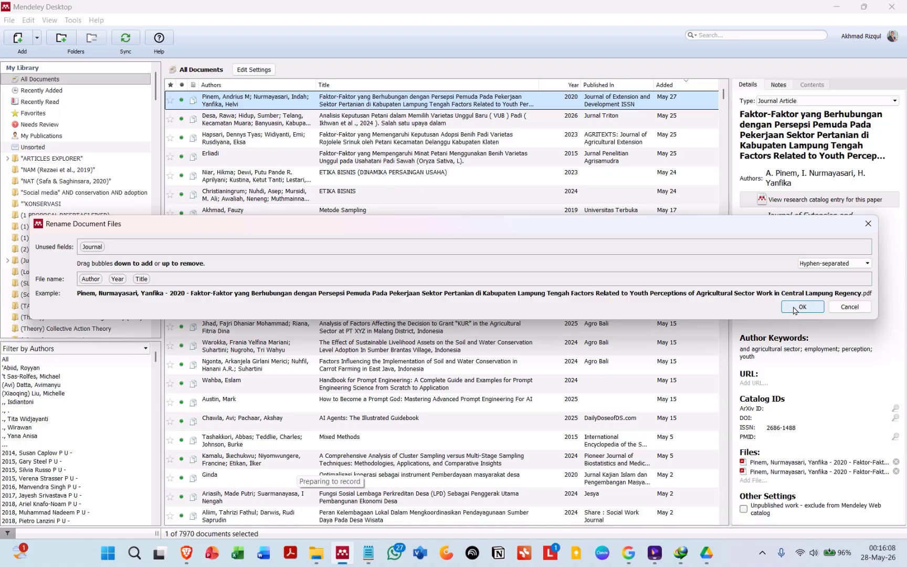
{"action": "left_click", "coordinate": [796, 308]}
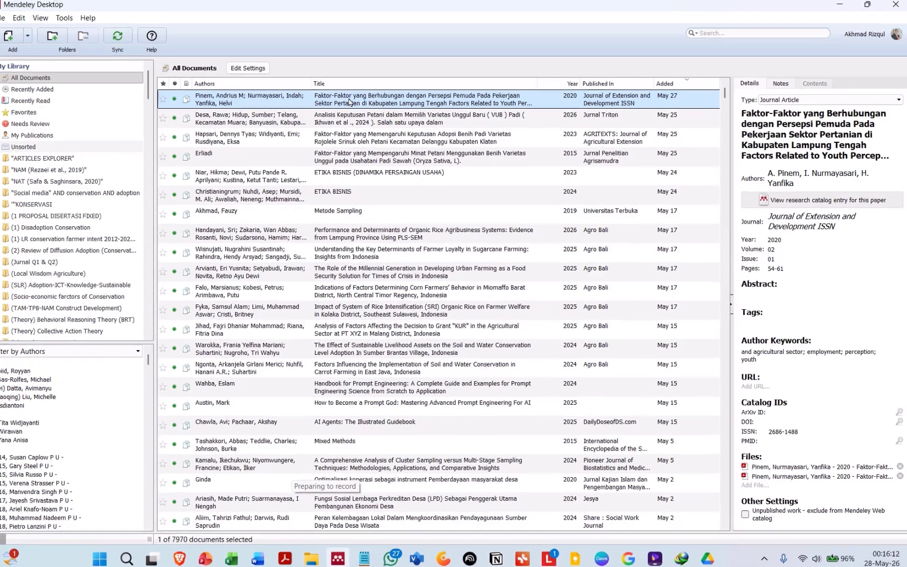
Step: Open the top document's containing folder and inspect the renamed PDF files and the folder path
{"action": "right_click", "coordinate": [353, 103]}
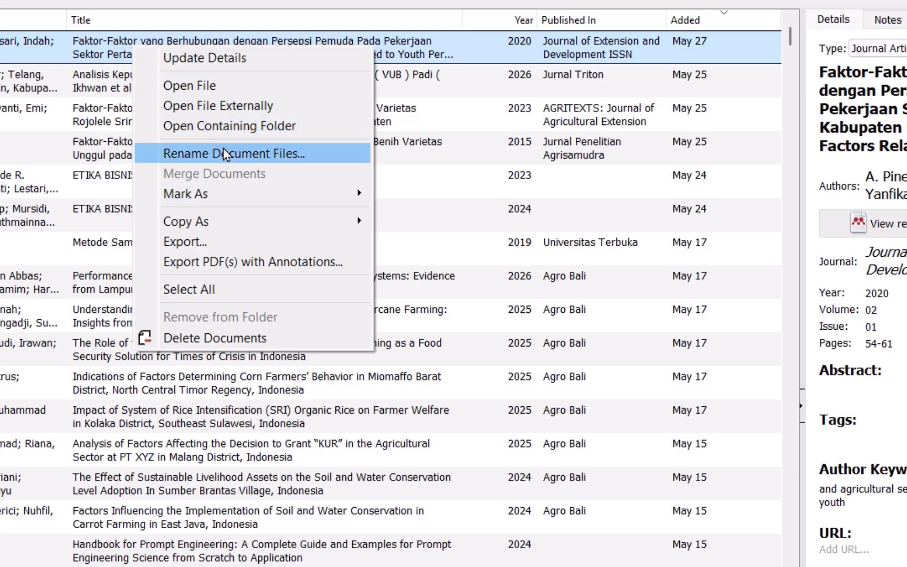
{"action": "left_click", "coordinate": [225, 133]}
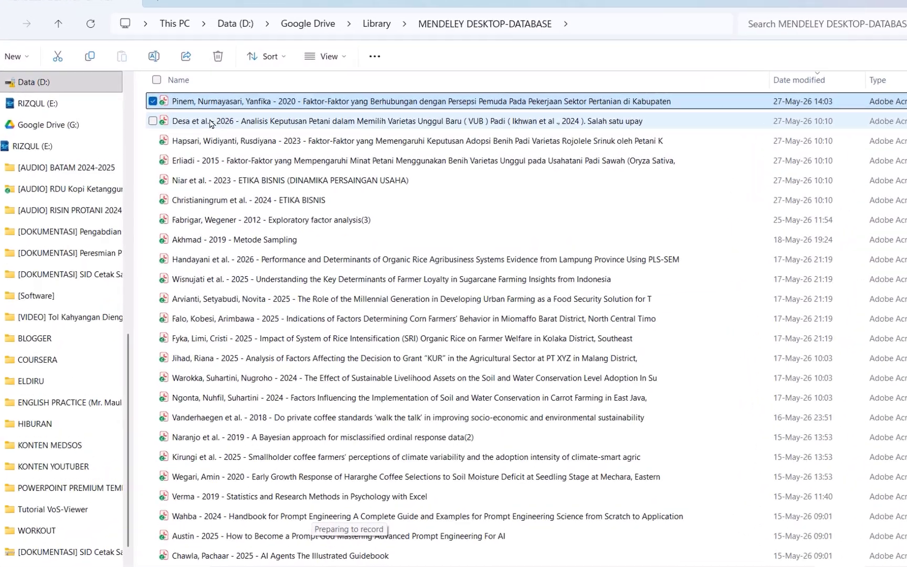
{"action": "left_click", "coordinate": [208, 120]}
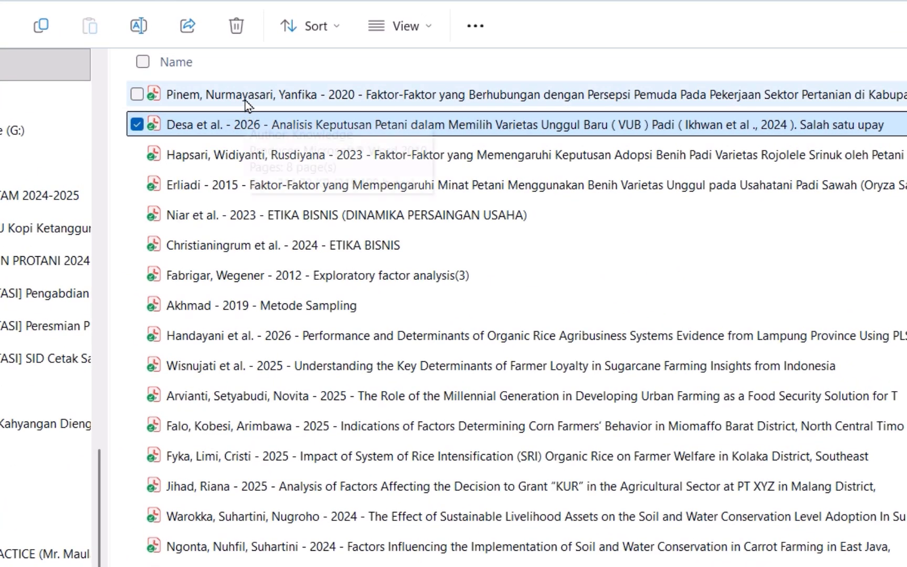
{"action": "left_click", "coordinate": [245, 101]}
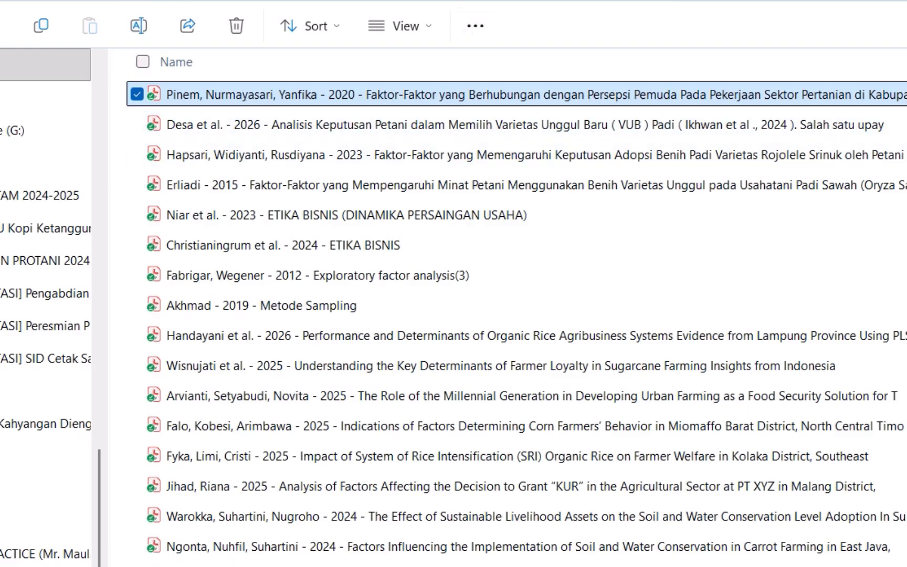
{"action": "left_click", "coordinate": [725, 5]}
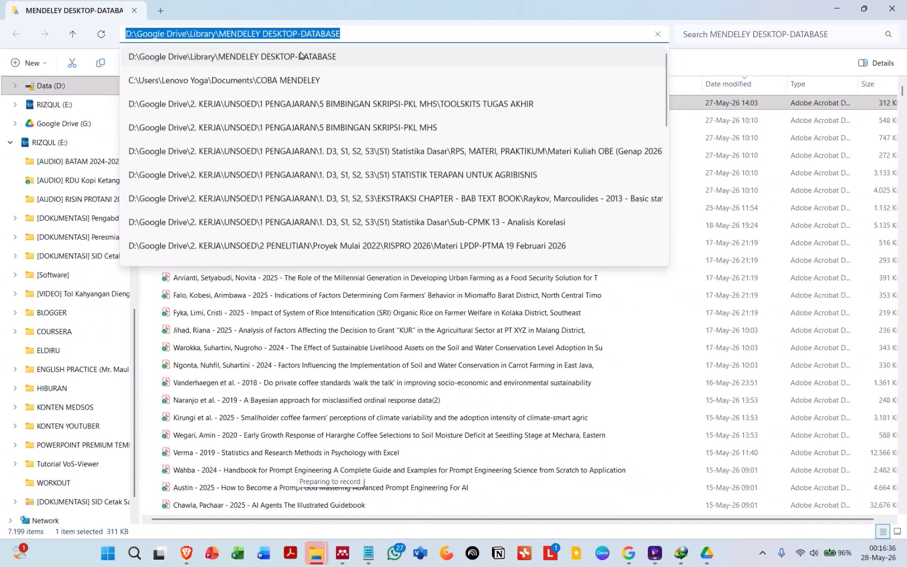